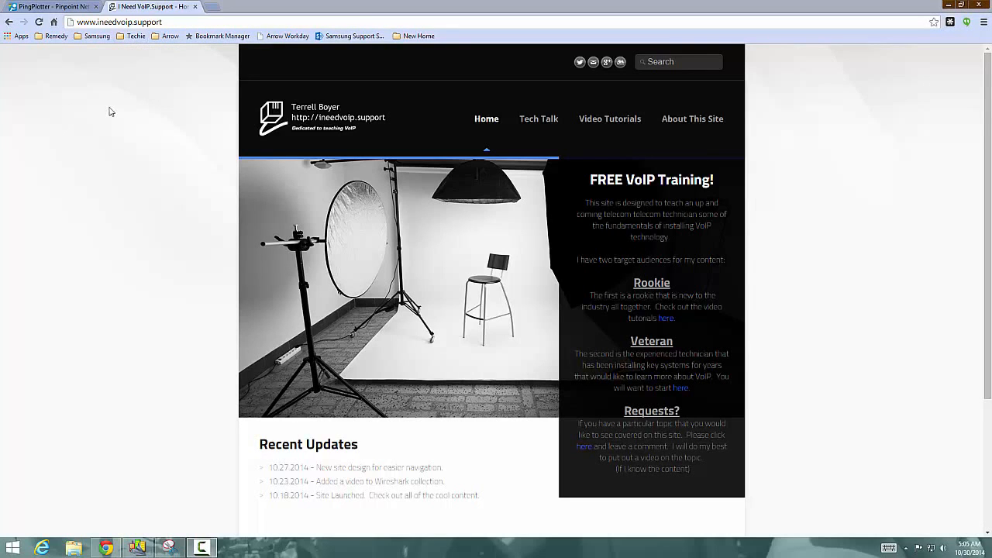
# - Switch to the PingPlotter website and open its Common Network Problems page
pyautogui.click(56, 6)
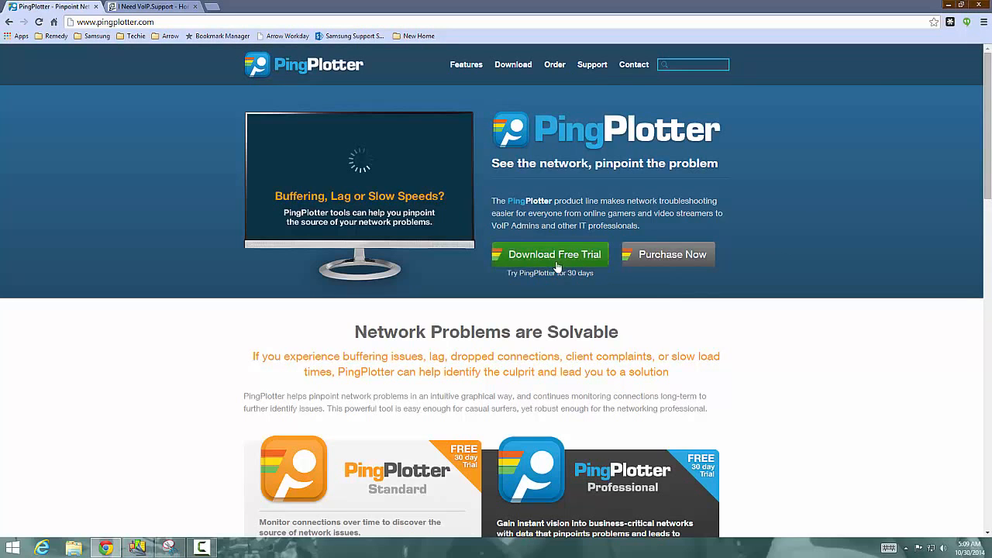
pyautogui.scroll(-2, 595, 322)
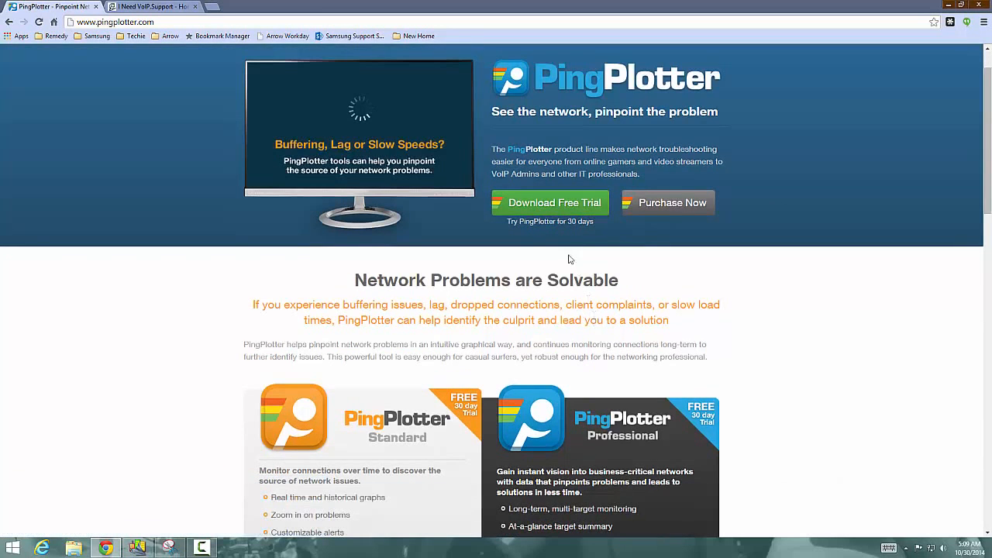
pyautogui.scroll(-3, 562, 255)
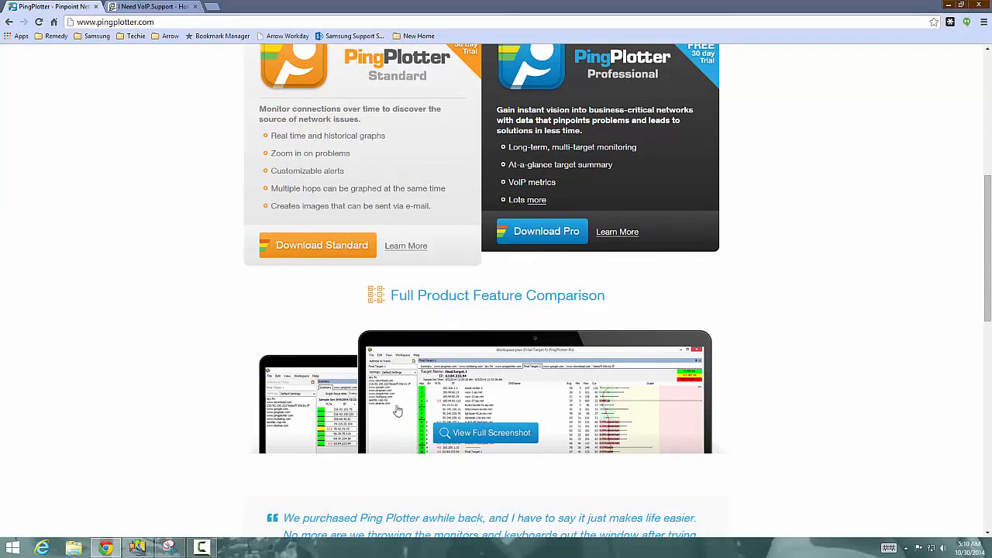
pyautogui.scroll(-7, 516, 403)
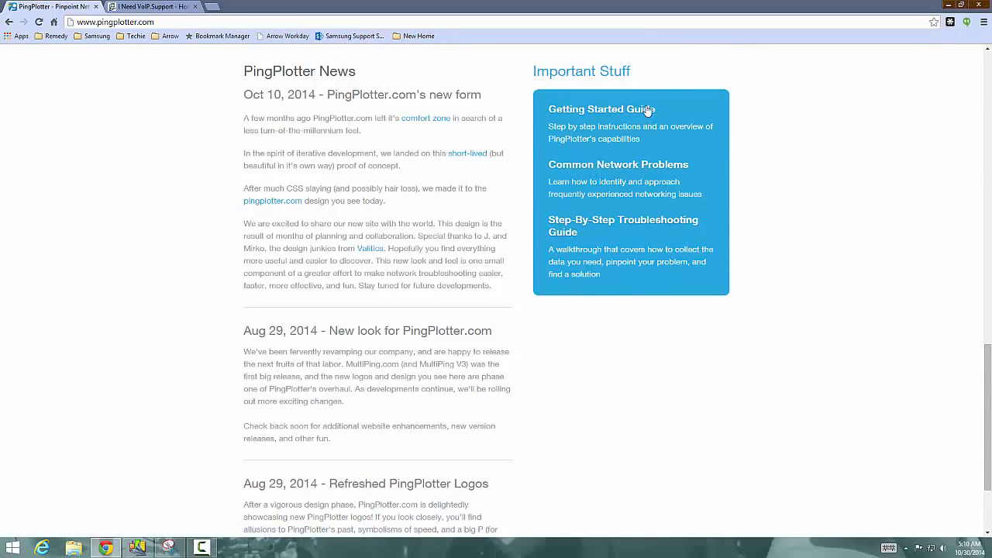
pyautogui.click(625, 165)
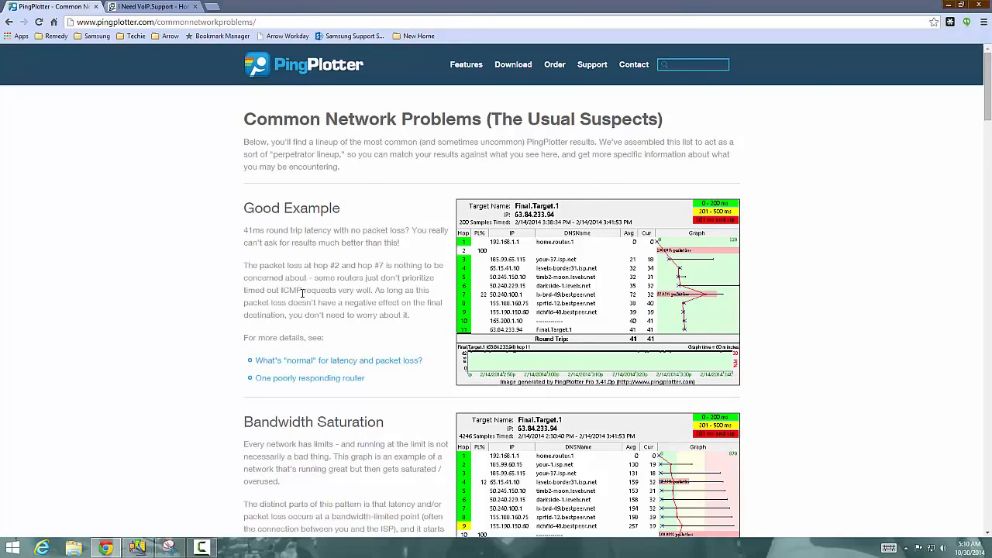
# - Examine the sample graphs on the page, from the Good Example and Bandwidth Saturation to Wireless Interference, Bad wiring/hardware and the sawtooth pattern
pyautogui.scroll(-4, 303, 293)
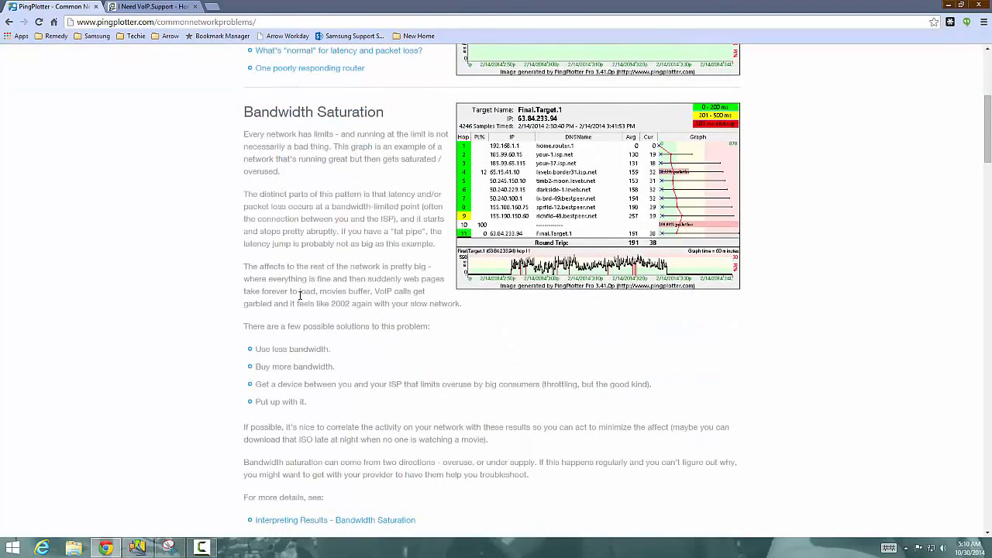
pyautogui.scroll(-3, 300, 295)
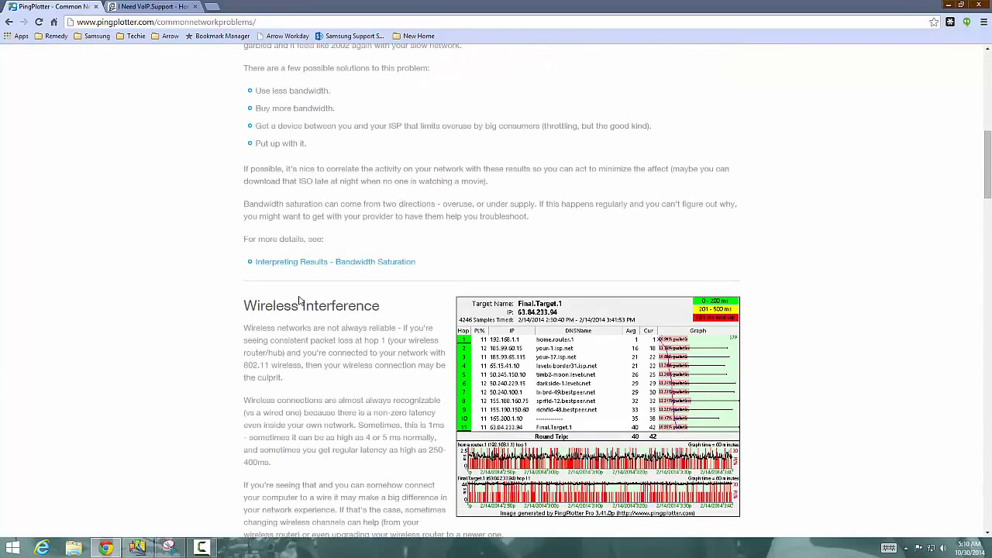
pyautogui.scroll(8, 453, 298)
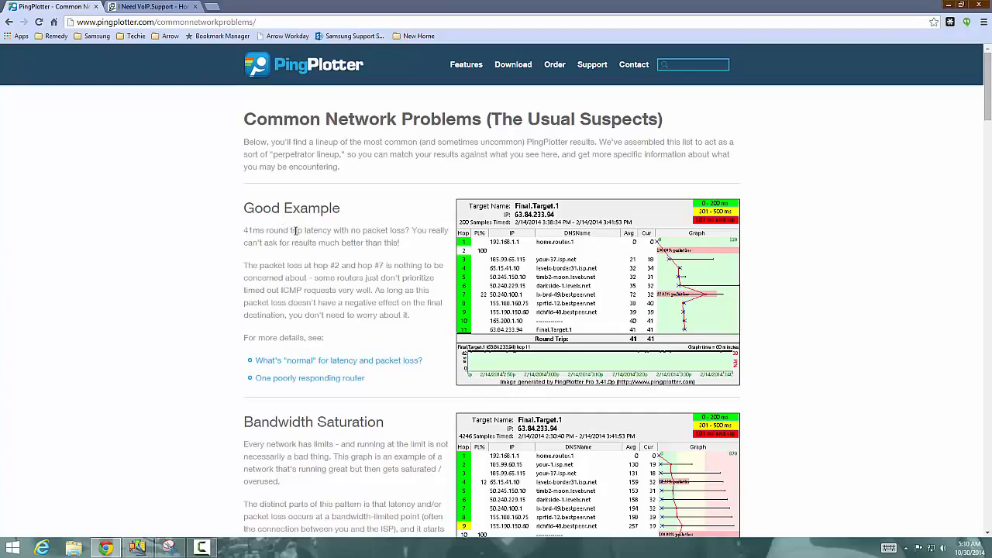
pyautogui.scroll(-12, 295, 230)
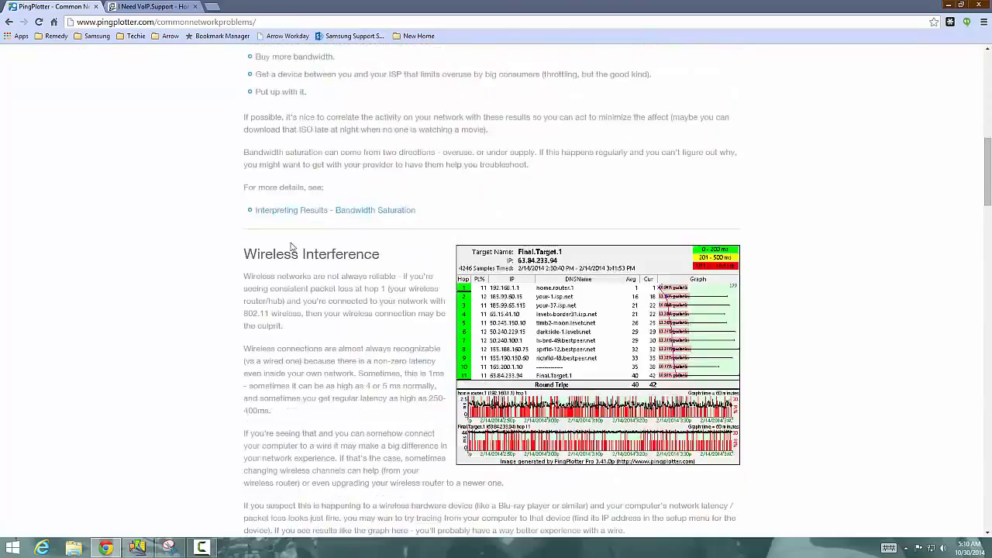
pyautogui.scroll(-10, 291, 246)
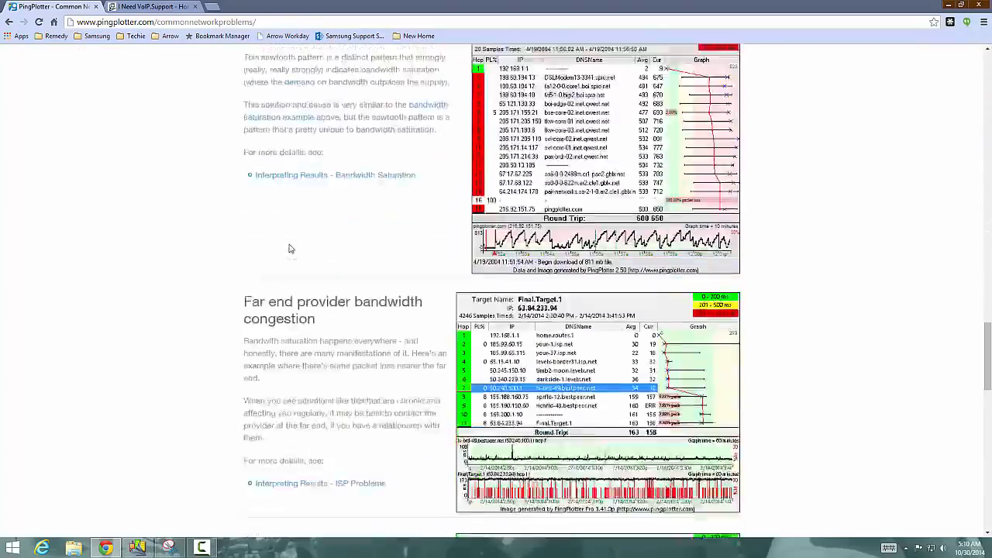
pyautogui.scroll(2, 682, 221)
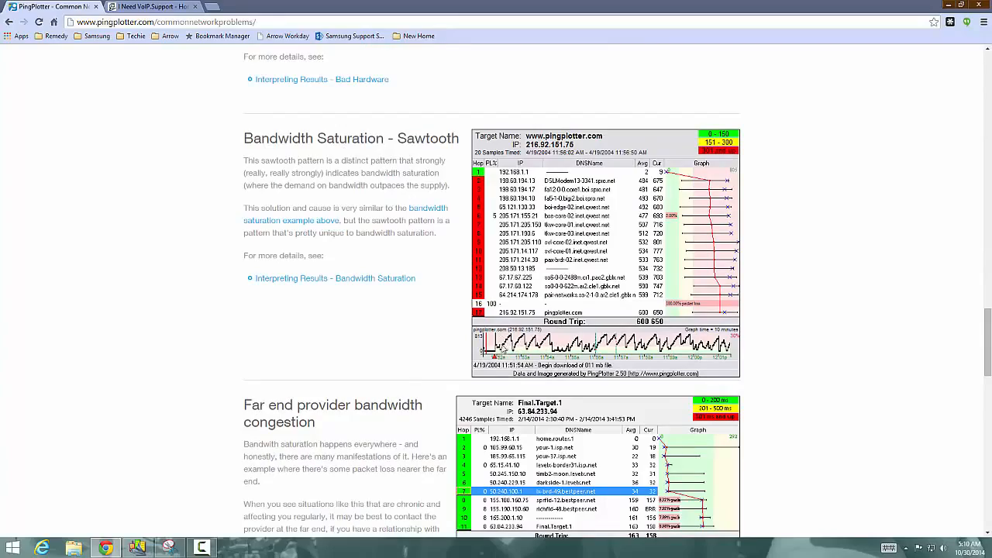
pyautogui.scroll(7, 399, 222)
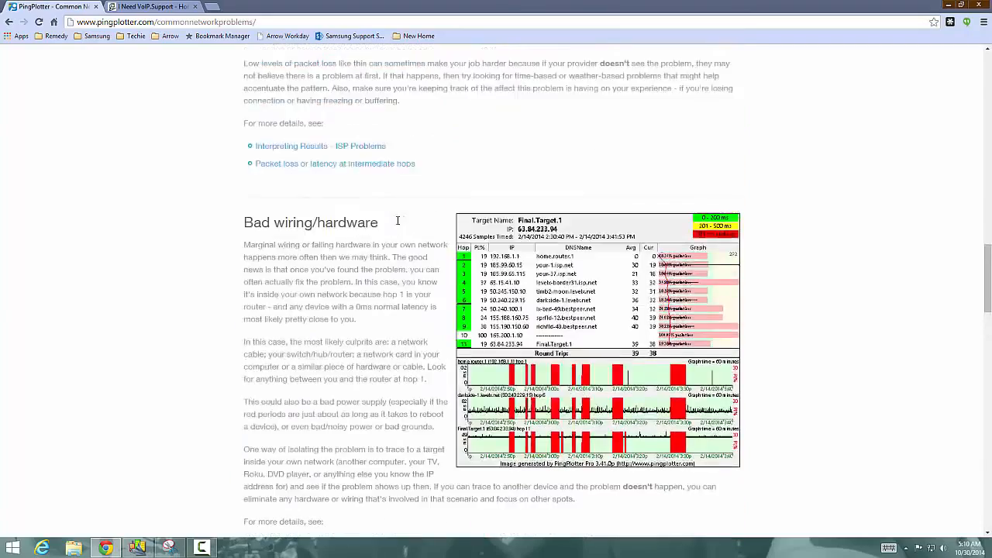
pyautogui.scroll(8, 398, 224)
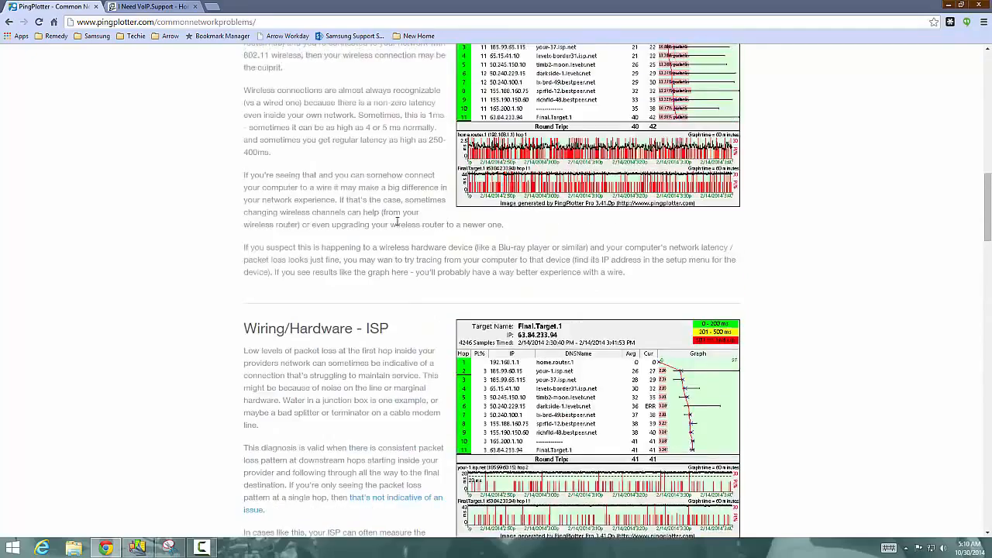
pyautogui.scroll(3, 397, 222)
pyautogui.scroll(3, 397, 224)
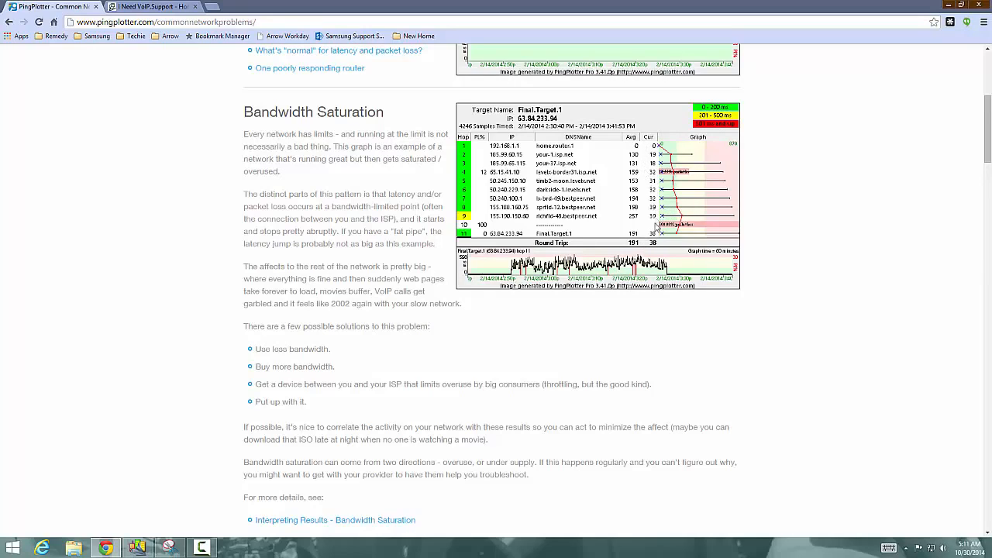
pyautogui.scroll(4, 685, 264)
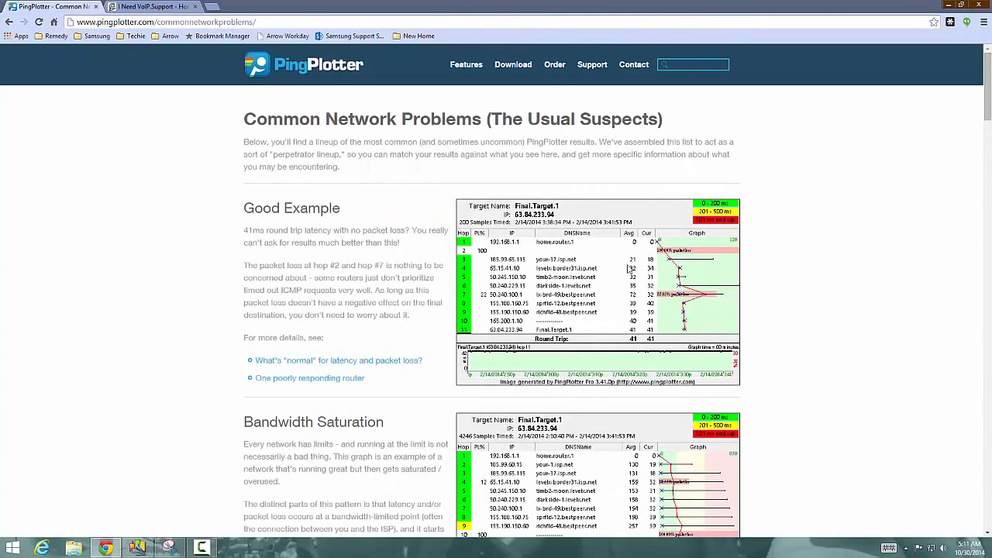
# - Switch to PingPlotter Pro and start a trace to google.com with unlimited traces at a 15-second interval
pyautogui.click(135, 547)
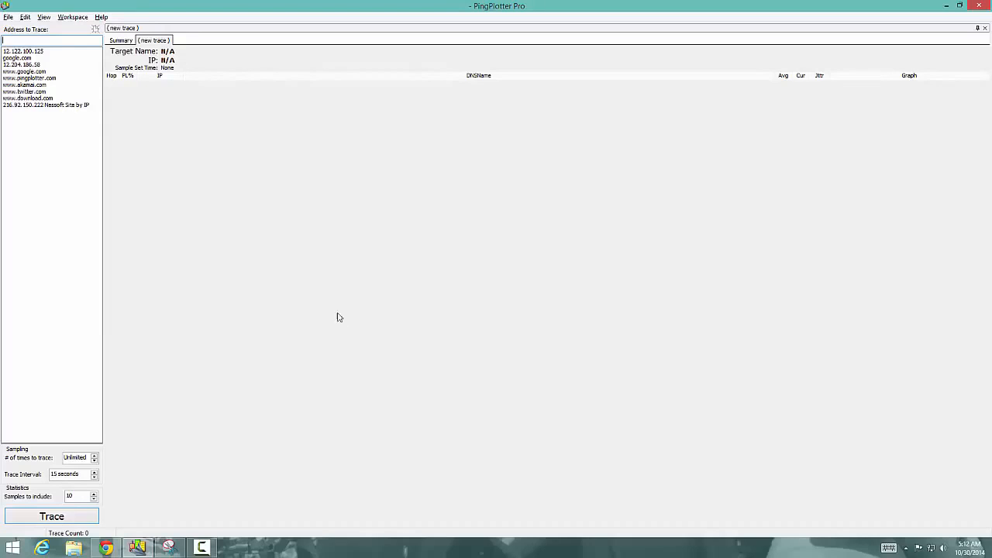
pyautogui.click(75, 18)
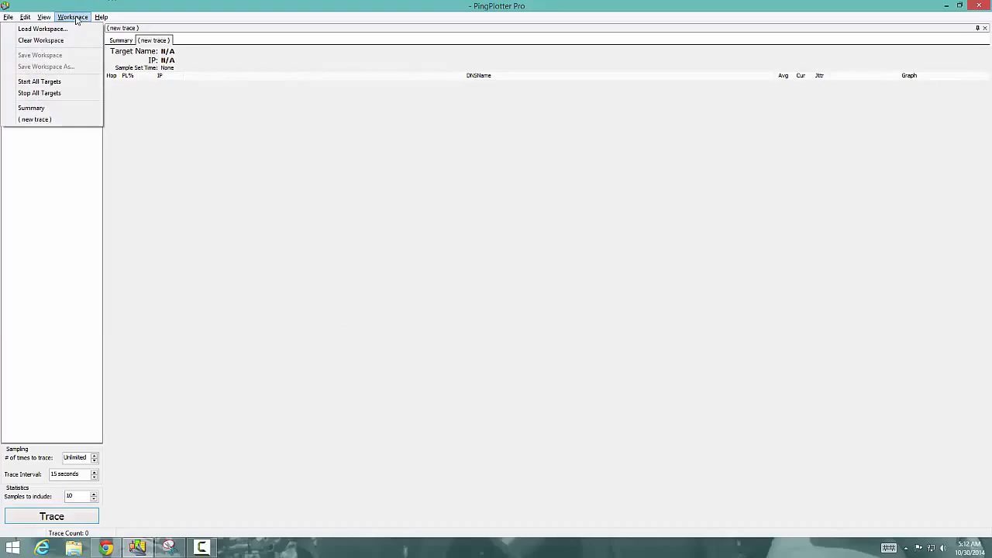
pyautogui.click(350, 233)
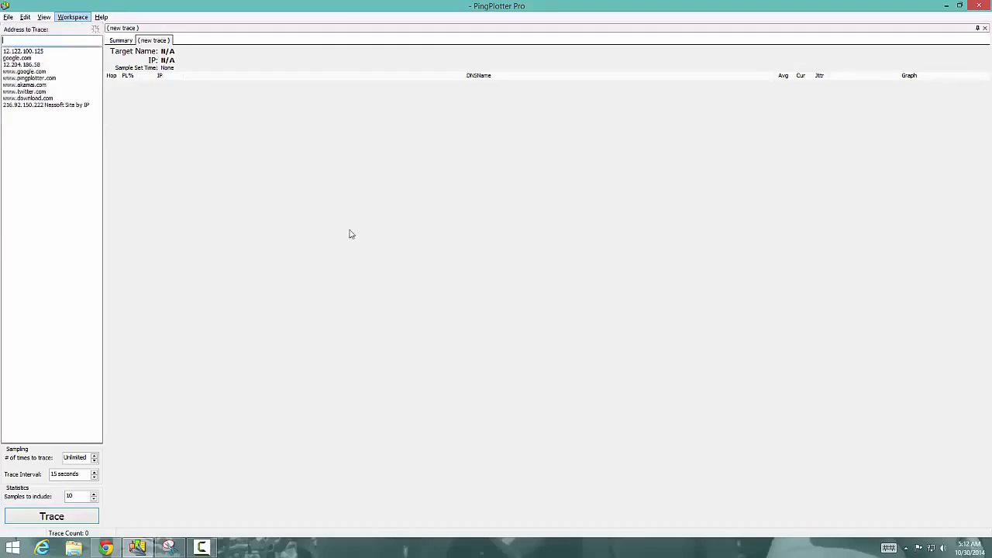
pyautogui.click(51, 41)
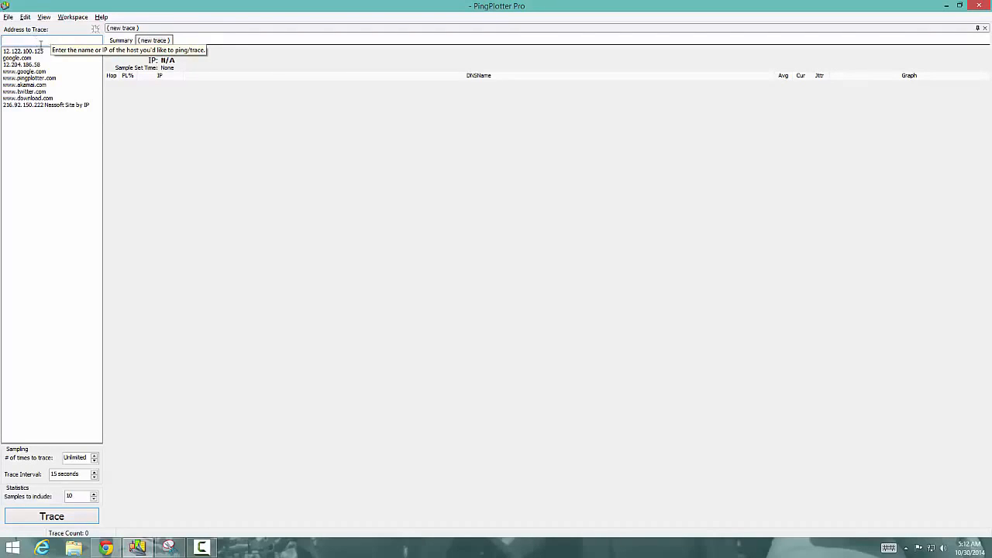
pyautogui.click(25, 59)
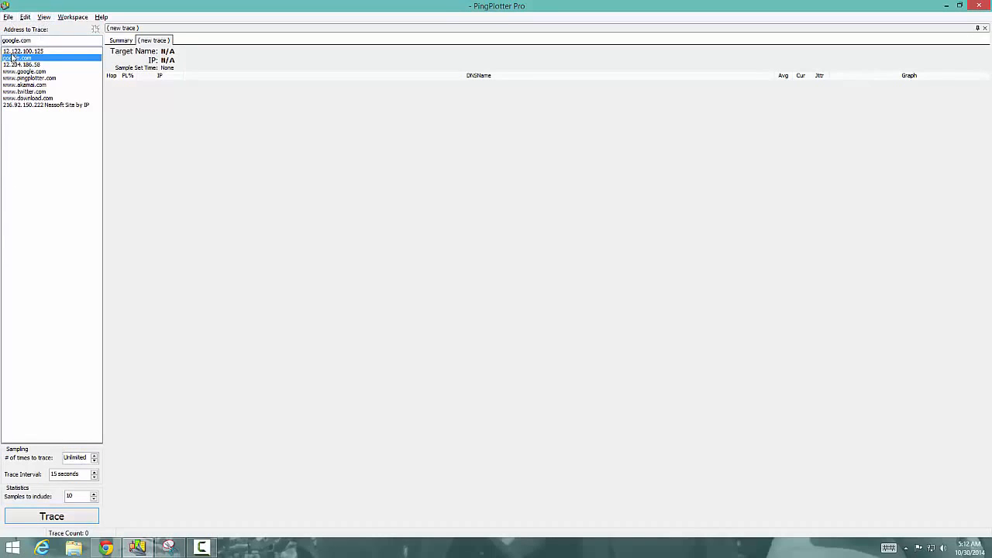
pyautogui.click(44, 43)
pyautogui.click(48, 521)
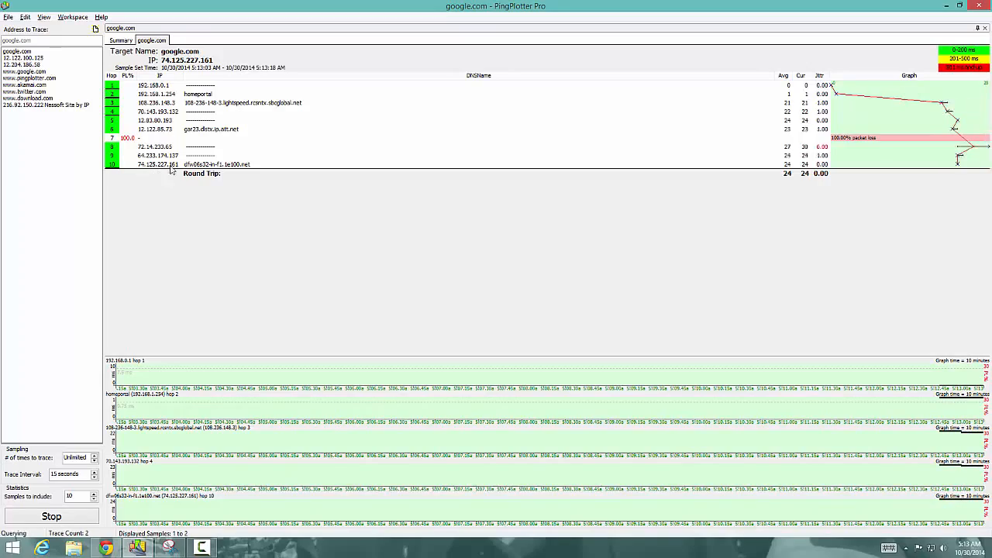
# - Open a Windows Command Prompt and ping google.com
pyautogui.click(13, 548)
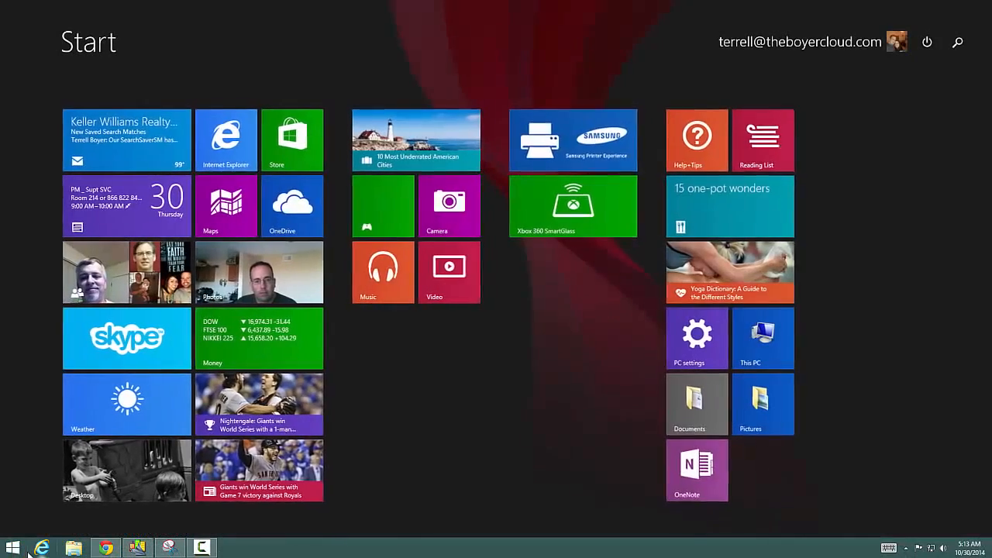
pyautogui.click(28, 552)
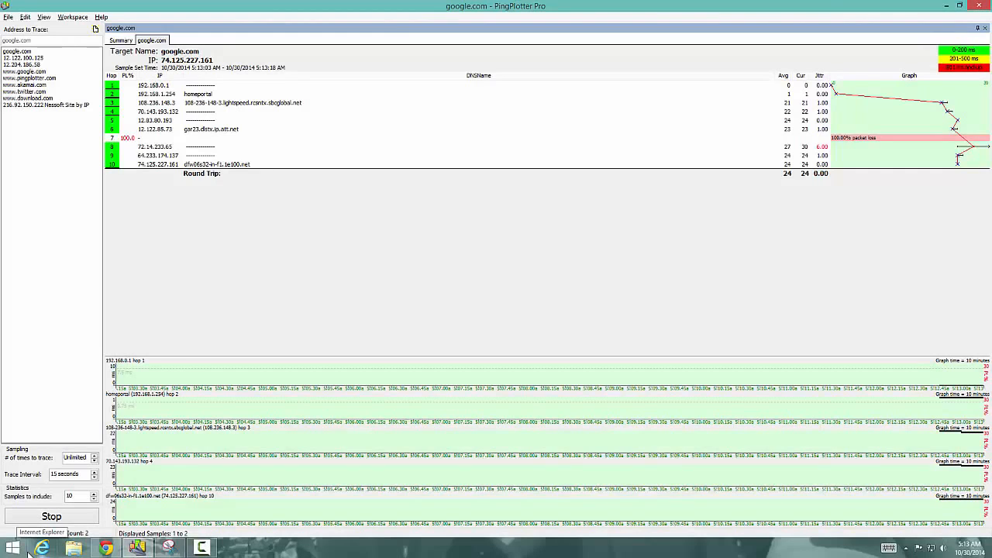
pyautogui.click(28, 553)
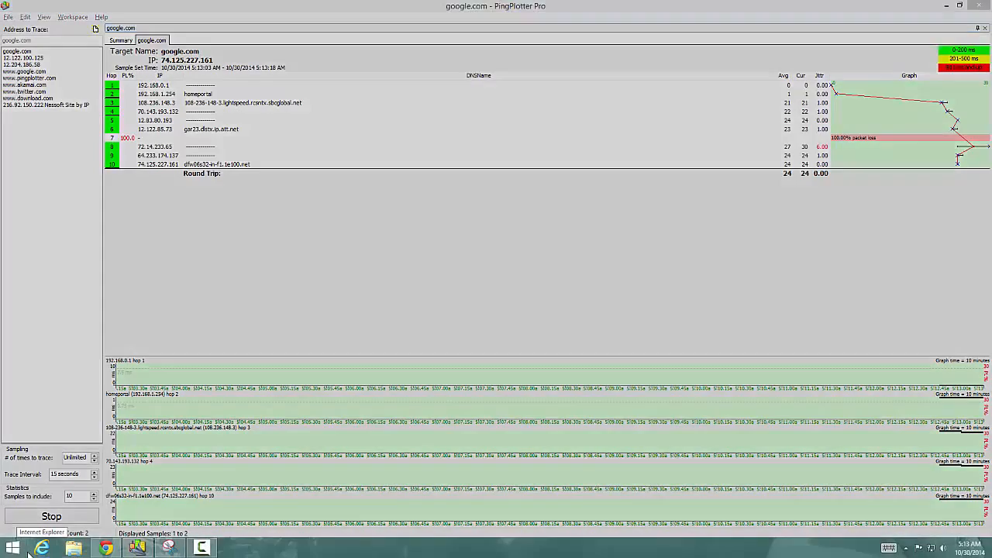
pyautogui.write('cmd')
pyautogui.press('Return')
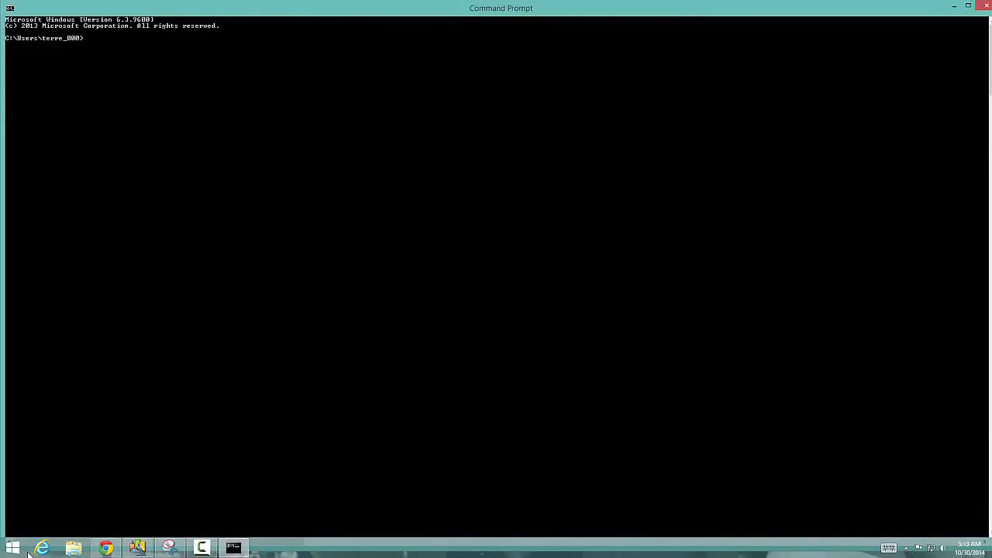
pyautogui.write('ping google.com')
pyautogui.press('Return')
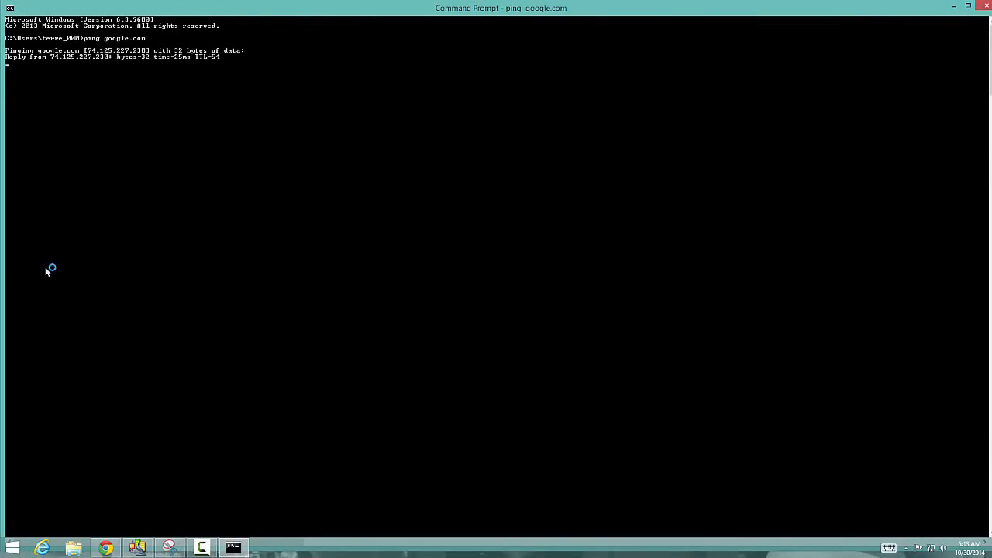
# - Move the Command Prompt below PingPlotter's hop list and run tracert google.com
pyautogui.moveTo(159, 11); pyautogui.dragTo(277, 189)
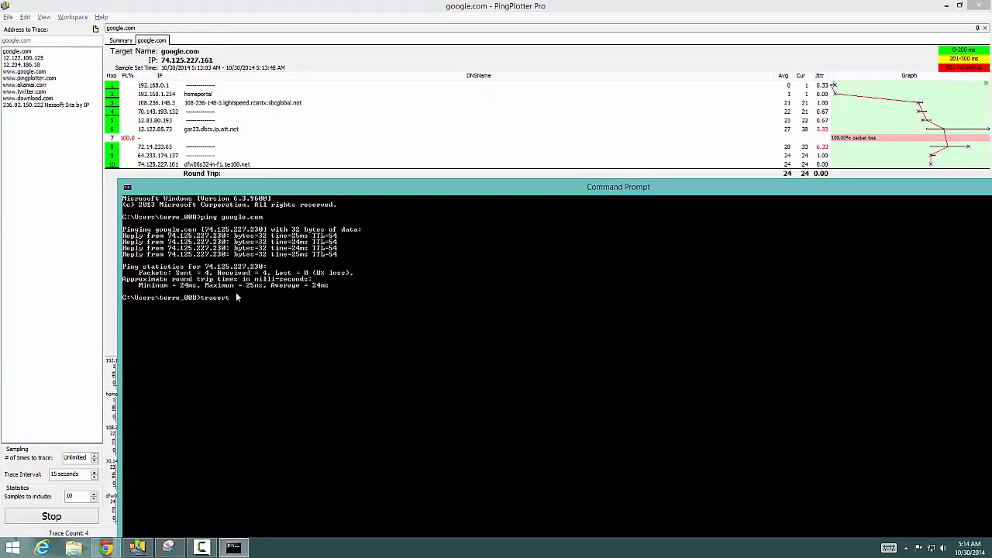
pyautogui.write('1')
pyautogui.write('oogle.com')
pyautogui.press('Return')
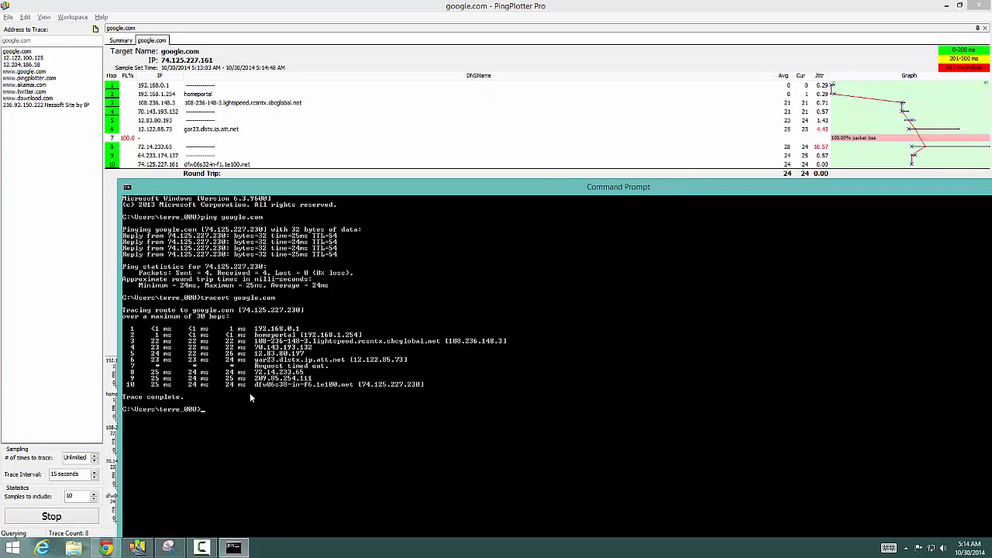
# - Minimize the Command Prompt and examine the google.com trace's hops and latency graphs in PingPlotter
pyautogui.moveTo(808, 195); pyautogui.dragTo(618, 211)
pyautogui.click(815, 207)
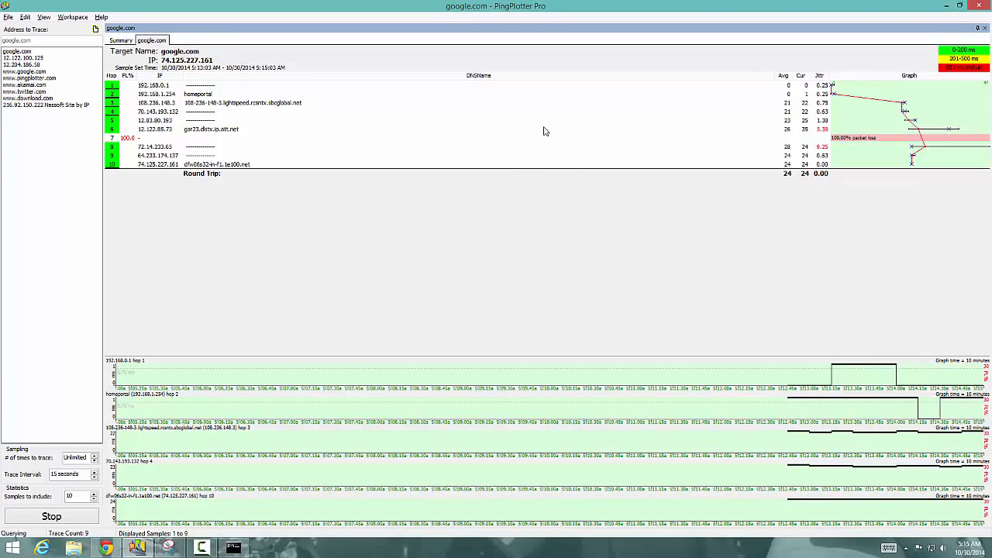
pyautogui.click(107, 548)
pyautogui.click(107, 548)
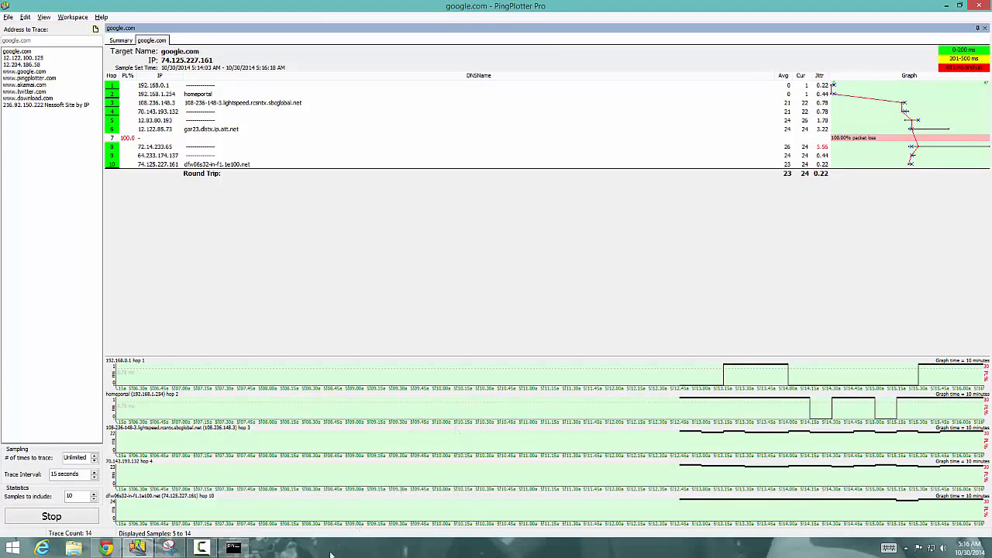
# - Restore the Command Prompt beneath PingPlotter's first hops to compare the tracert output with the trace, and minimize it again
pyautogui.click(233, 547)
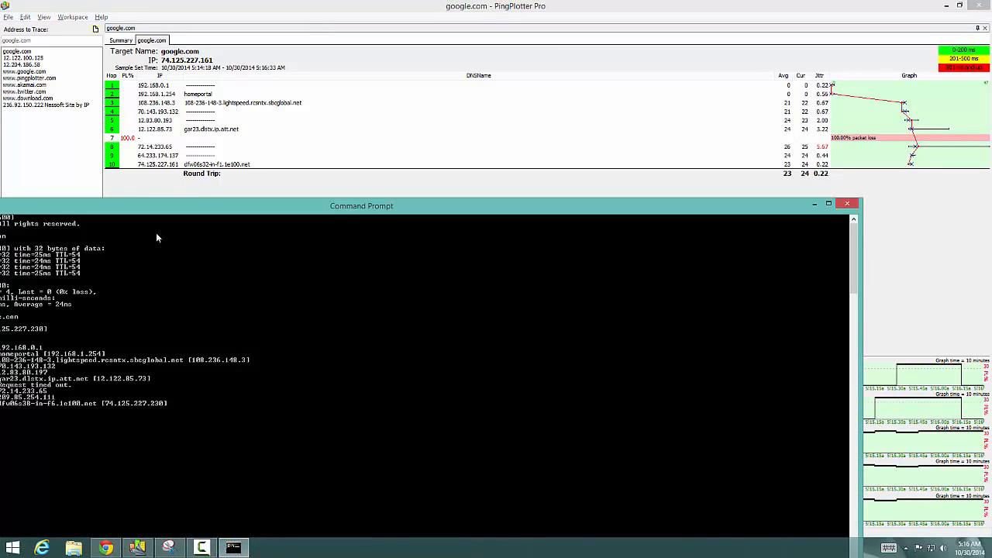
pyautogui.moveTo(137, 210); pyautogui.dragTo(287, 162)
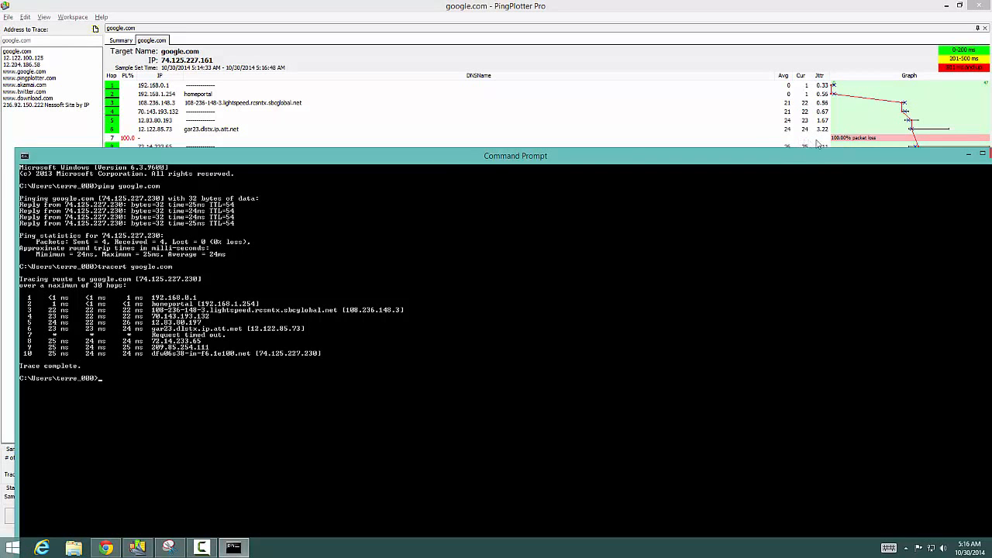
pyautogui.click(970, 154)
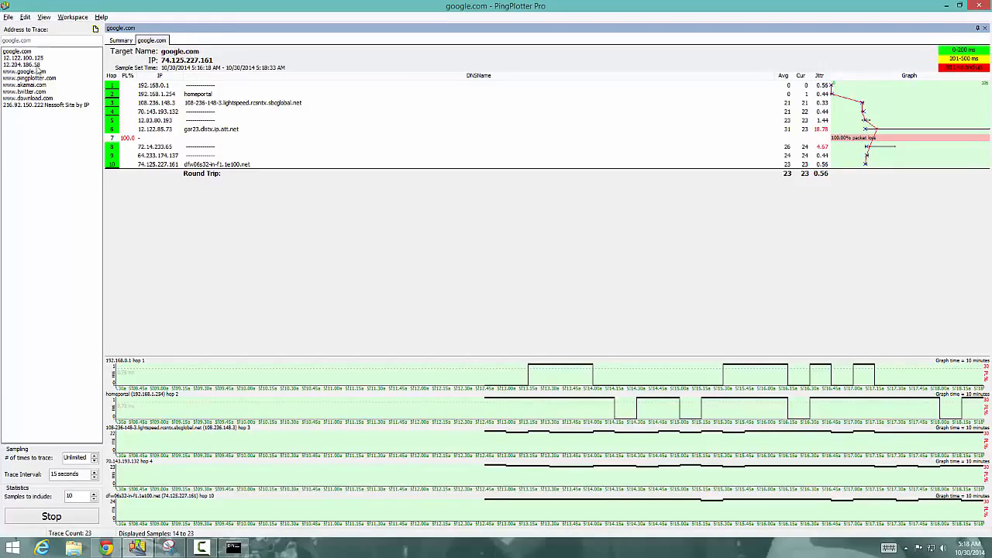
# - Stop the running google.com trace and open a new blank trace alongside it
pyautogui.click(15, 519)
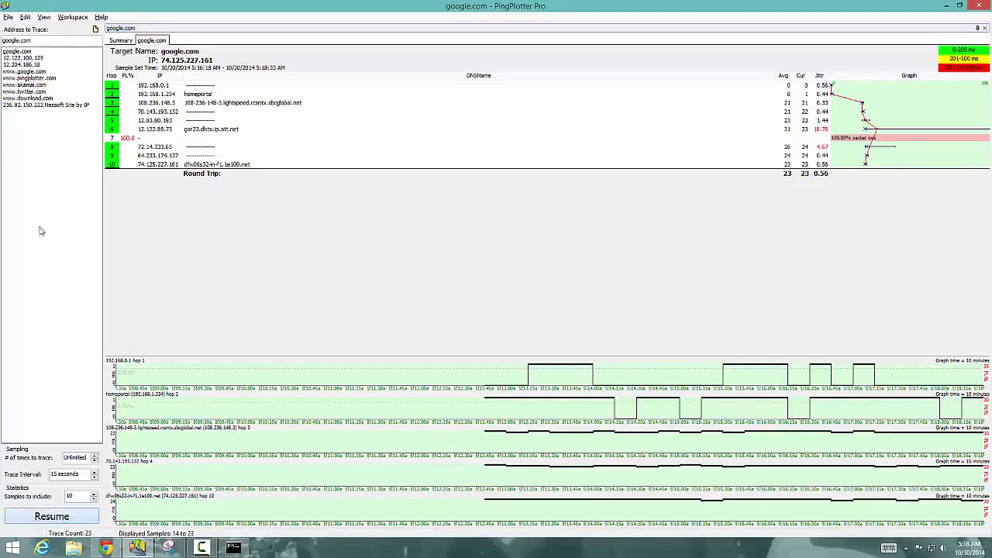
pyautogui.click(96, 30)
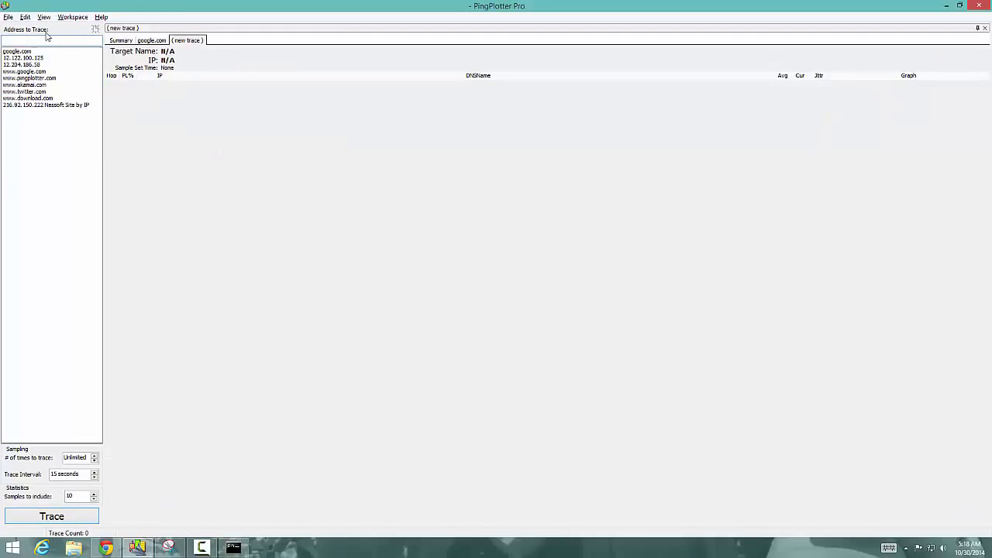
# - Start a trace to ineedvoip.support in the new blank trace
pyautogui.write('ya')
pyautogui.write('edvoip')
pyautogui.write('.c')
pyautogui.write('supp')
pyautogui.write('ort')
pyautogui.click(45, 518)
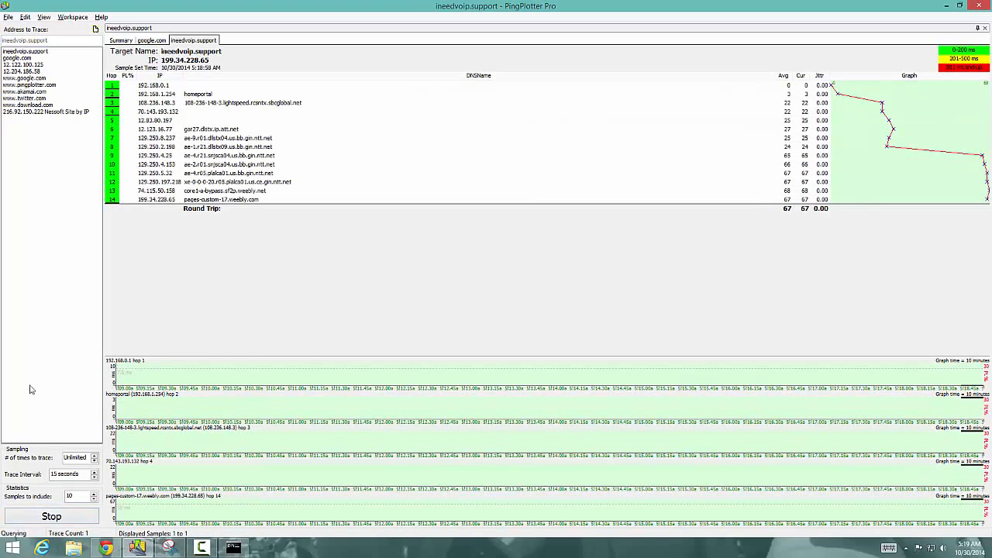
# - Review the summary of all targets and the google.com trace, and return to the ineedvoip.support trace
pyautogui.click(120, 41)
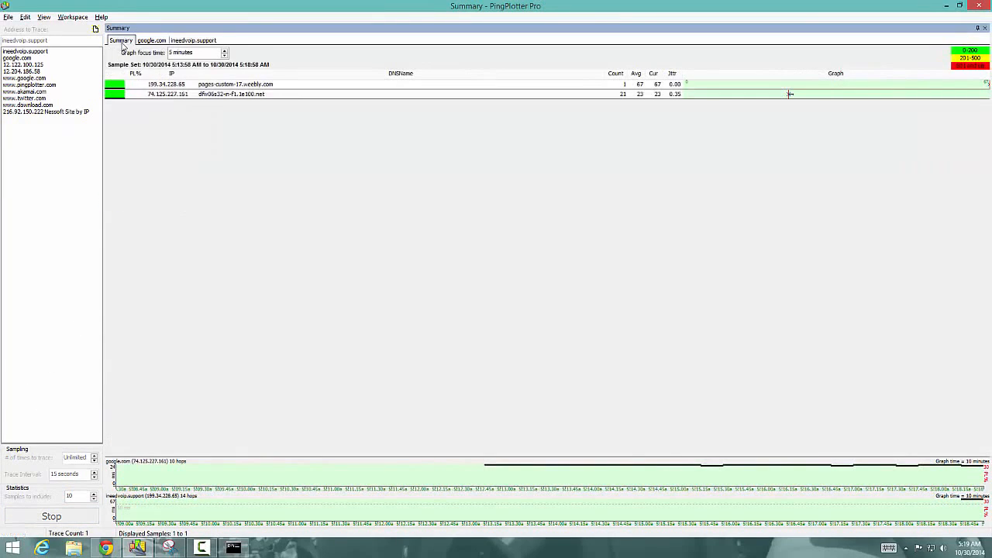
pyautogui.click(151, 40)
pyautogui.click(189, 41)
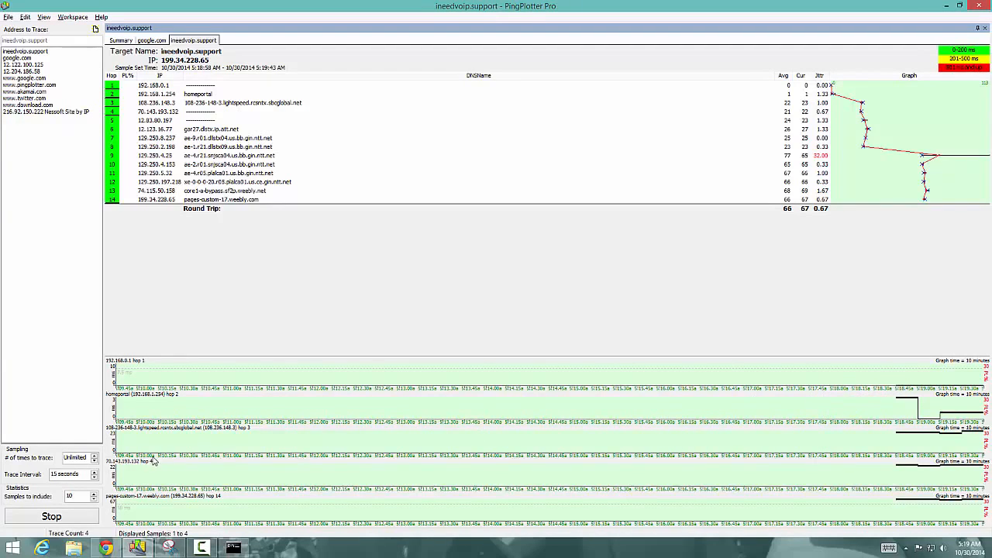
# - Switch to Chrome and examine PingPlotter's Common Network Problems page, from the Good Example through Bad wiring/hardware
pyautogui.click(106, 548)
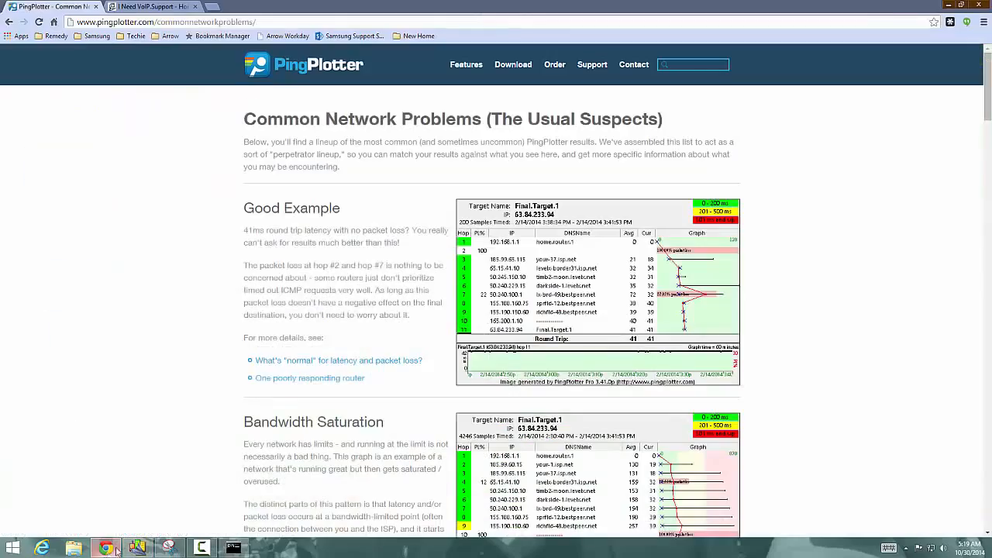
pyautogui.scroll(-4, 597, 310)
pyautogui.scroll(4, 612, 295)
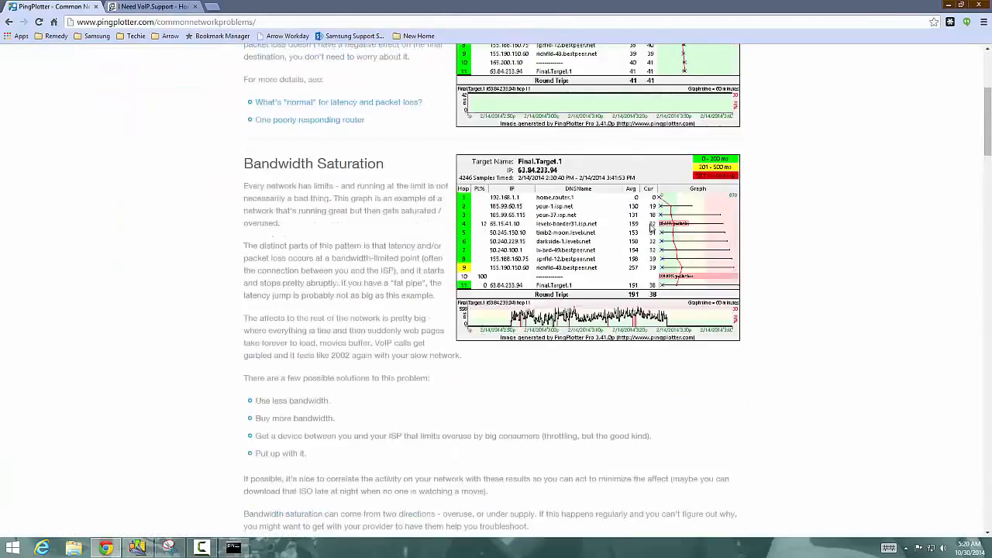
pyautogui.scroll(-1, 649, 232)
pyautogui.scroll(-3, 649, 233)
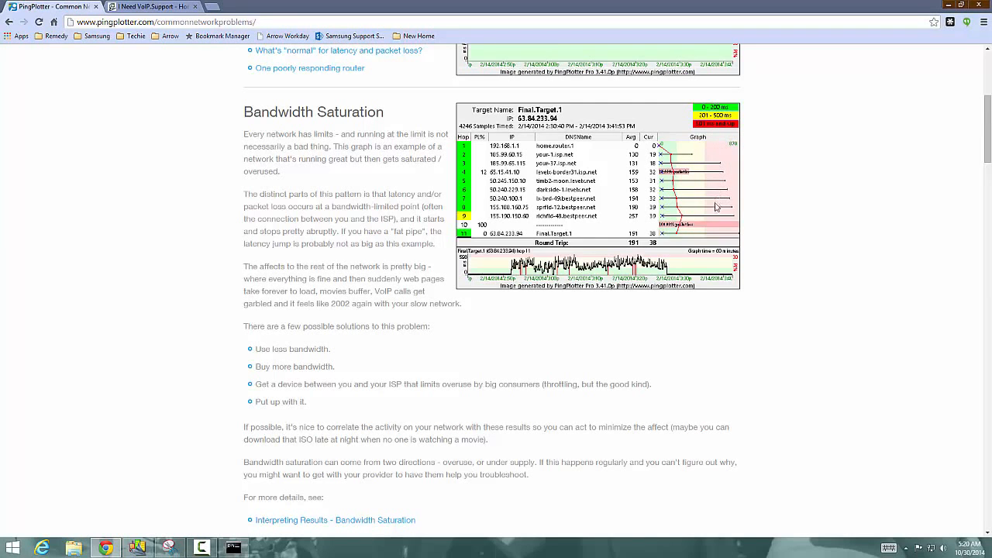
pyautogui.scroll(-1, 540, 416)
pyautogui.scroll(-5, 540, 416)
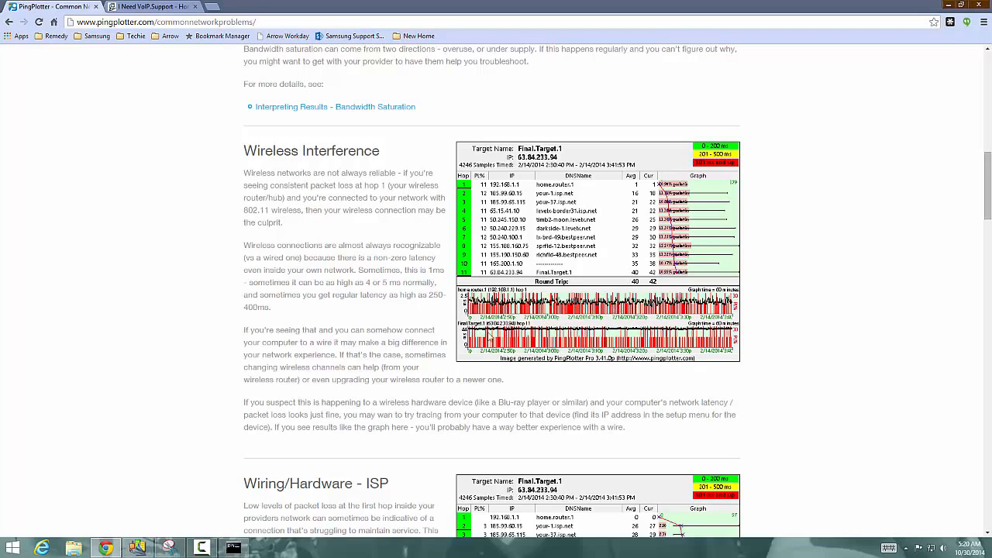
pyautogui.scroll(-1, 489, 336)
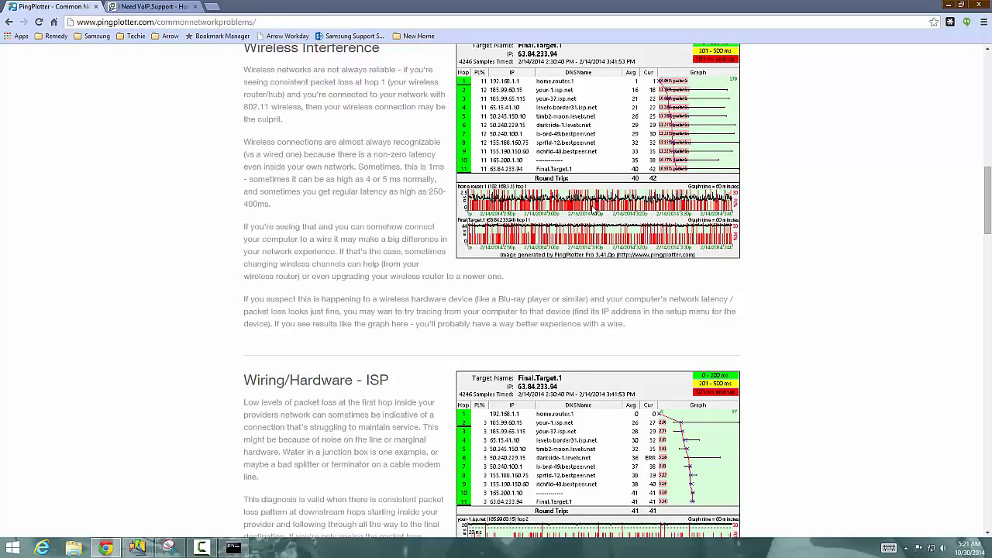
pyautogui.scroll(-7, 592, 209)
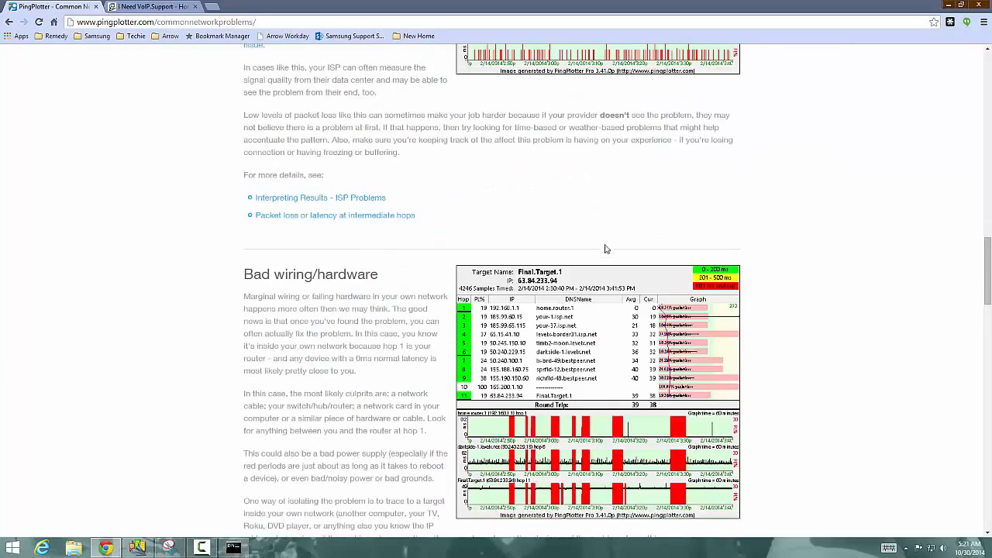
pyautogui.scroll(-1, 604, 248)
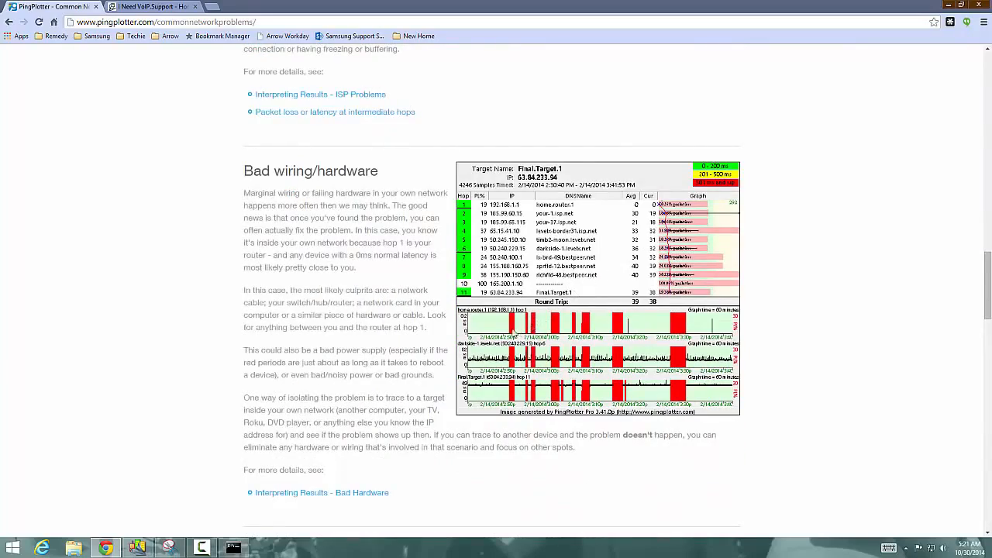
# - Return to the start of the Common Network Problems page and go through the example headings again as far as Bad wiring/hardware
pyautogui.scroll(15, 264, 172)
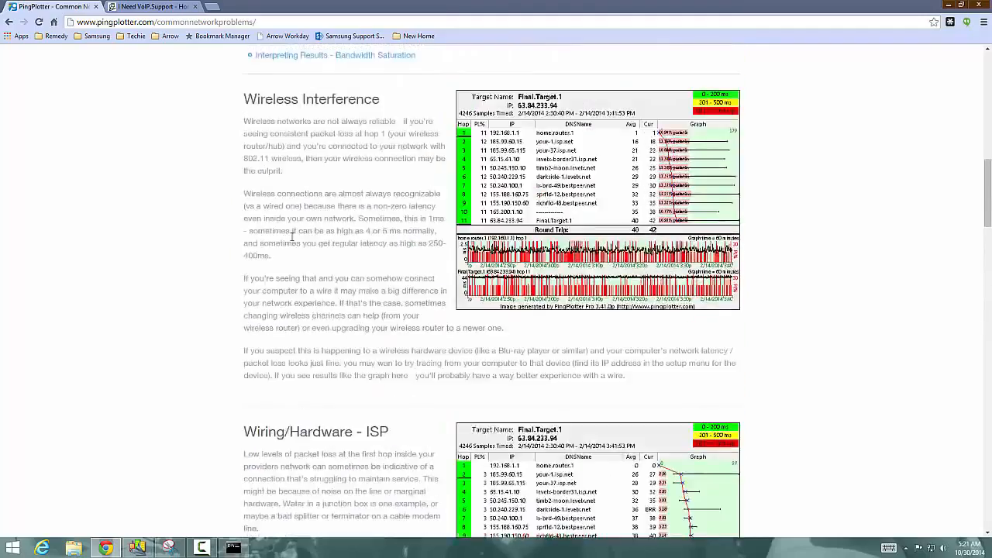
pyautogui.scroll(2, 290, 240)
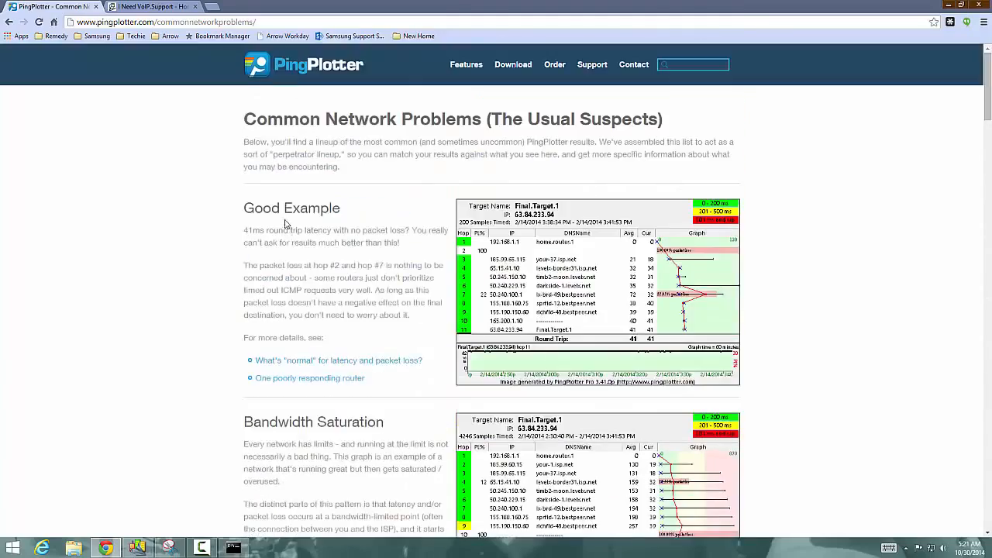
pyautogui.scroll(-3, 287, 229)
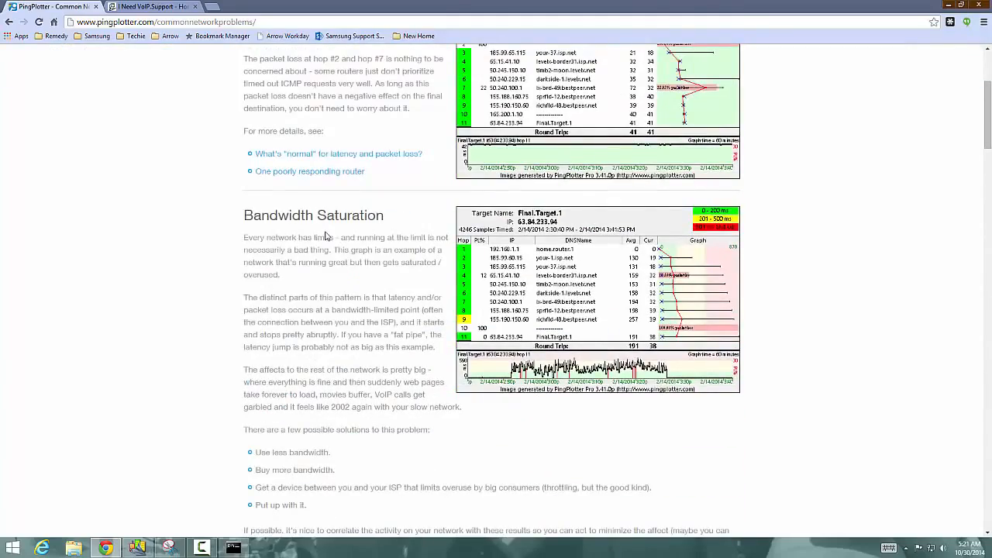
pyautogui.scroll(1, 316, 245)
pyautogui.scroll(2, 317, 245)
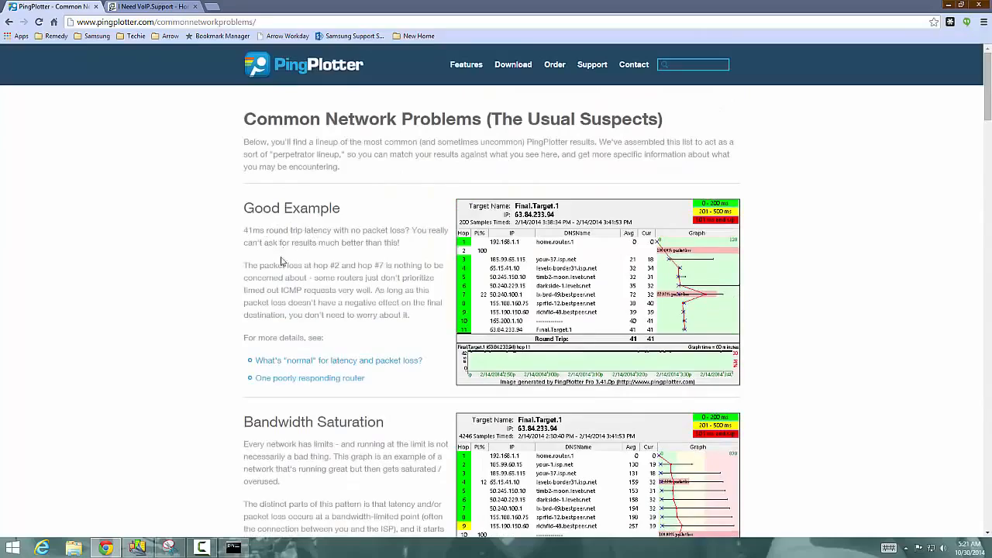
pyautogui.scroll(-1, 286, 287)
pyautogui.scroll(-2, 365, 300)
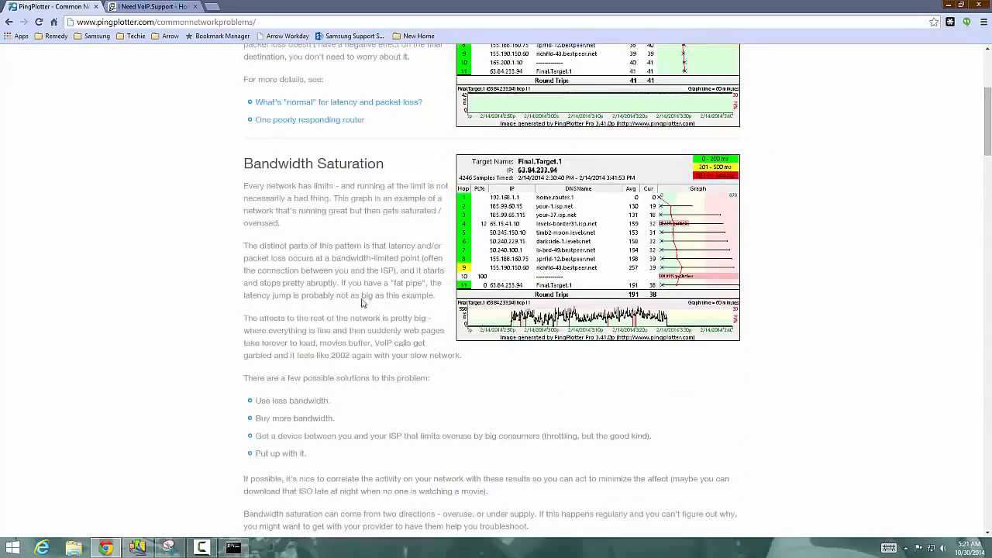
pyautogui.scroll(-3, 377, 306)
pyautogui.scroll(-2, 378, 309)
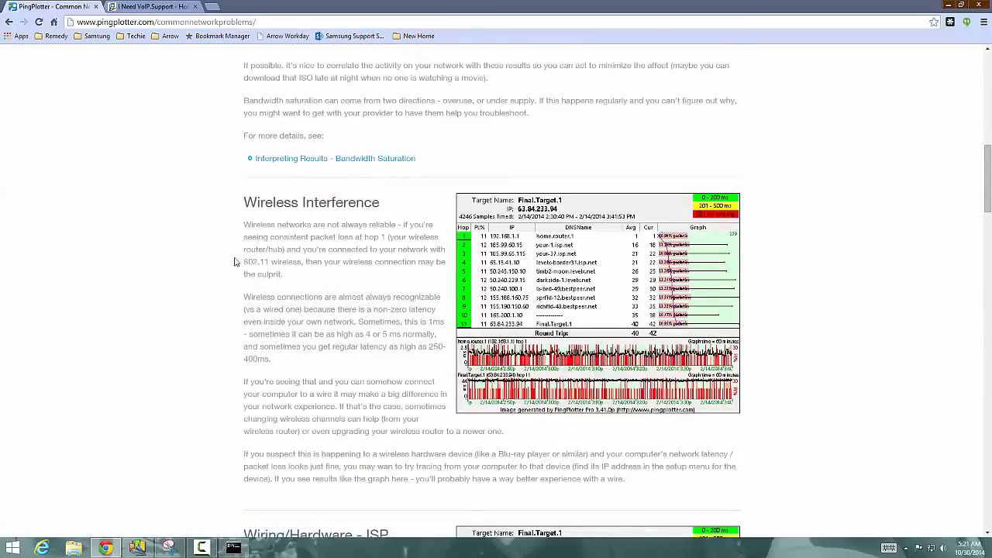
pyautogui.scroll(-3, 424, 324)
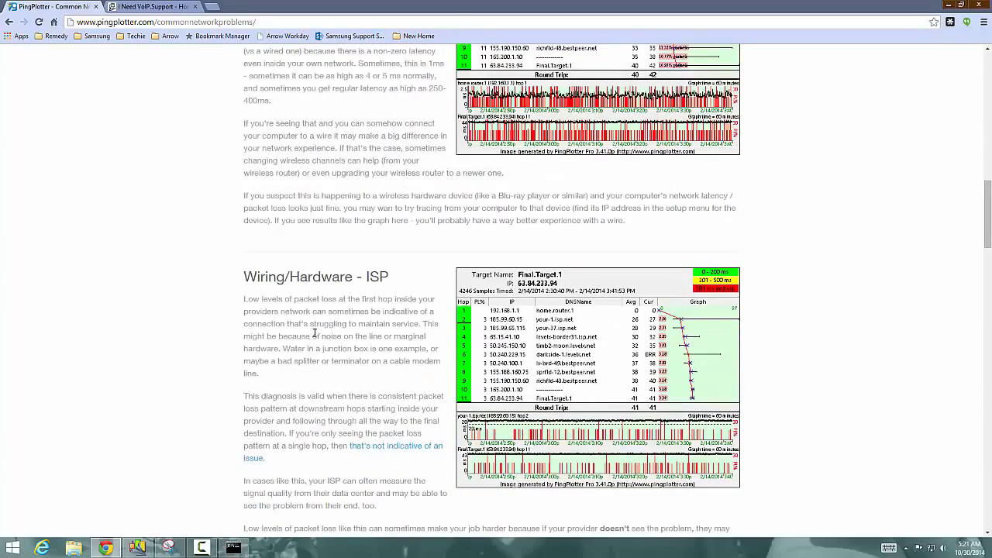
pyautogui.scroll(-1, 446, 384)
pyautogui.scroll(-8, 446, 385)
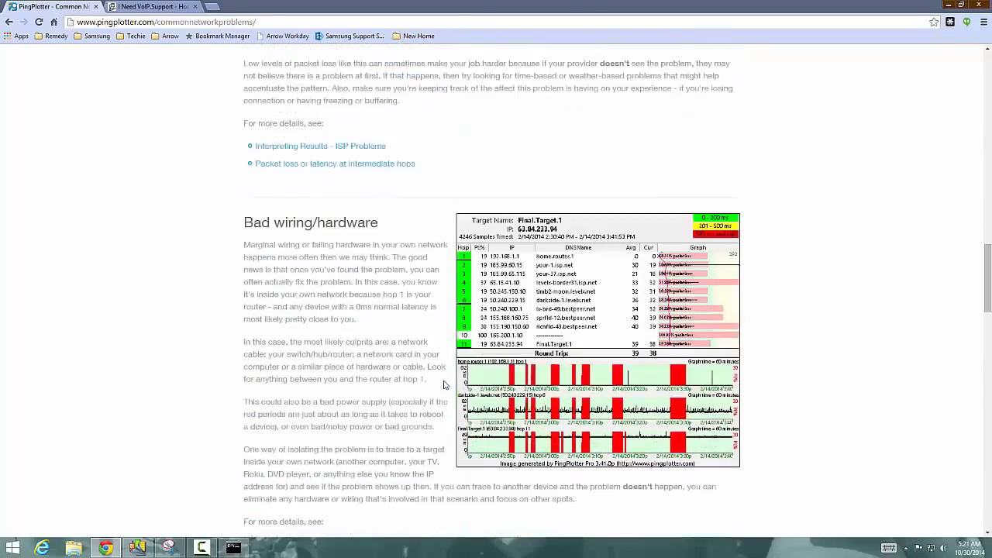
# - Examine the remaining examples, from Bandwidth Saturation - Sawtooth through the missing-hop cases, and return to the page's start
pyautogui.scroll(-8, 403, 291)
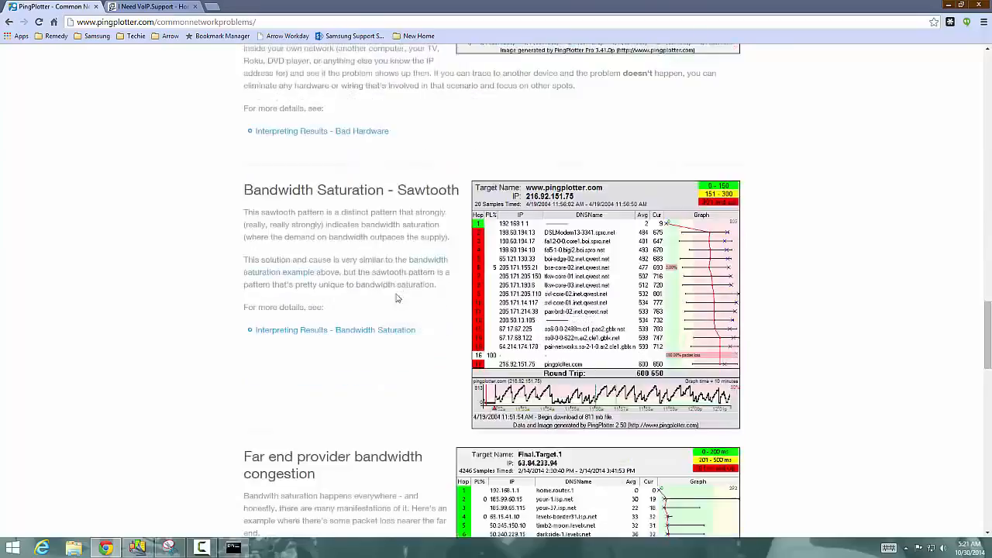
pyautogui.scroll(-5, 354, 325)
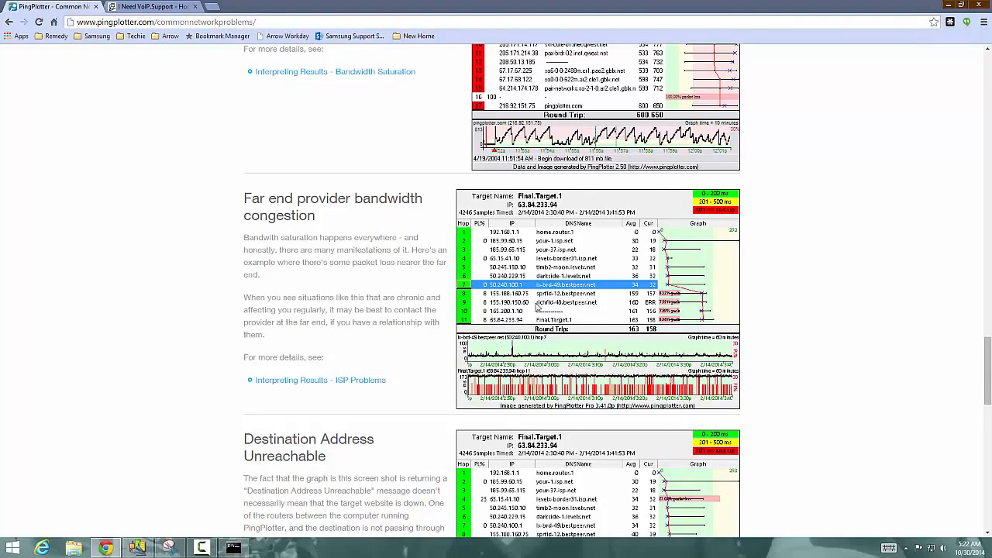
pyautogui.scroll(-3, 537, 307)
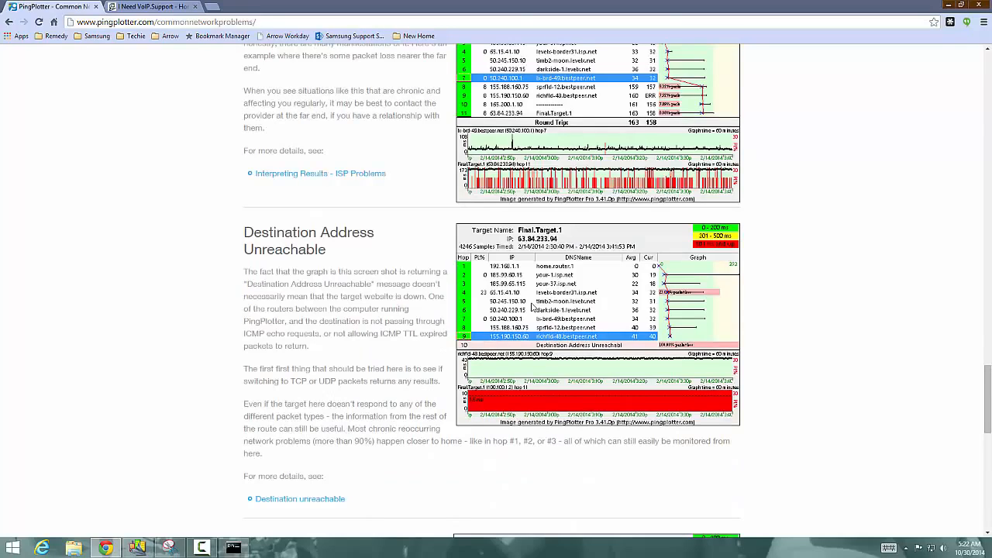
pyautogui.scroll(-3, 532, 307)
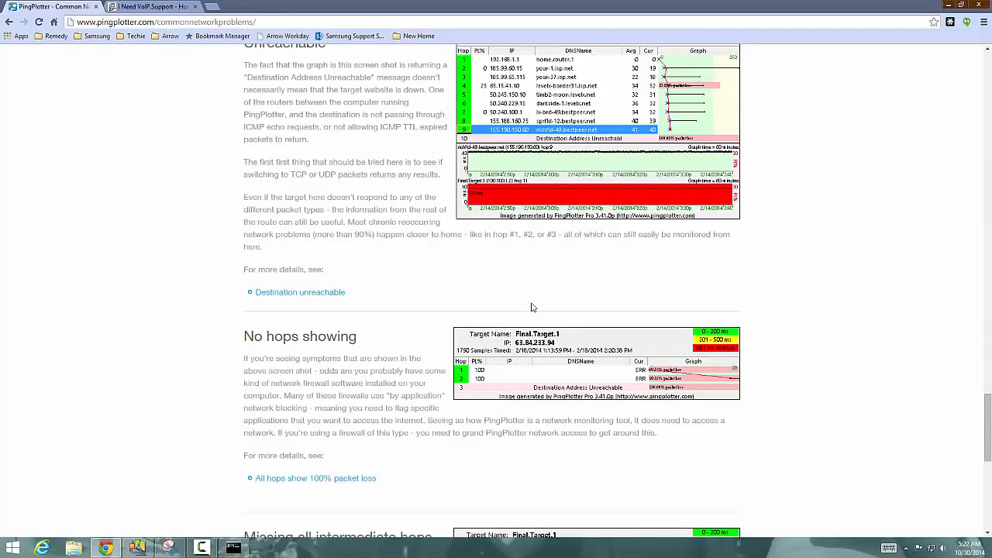
pyautogui.scroll(-4, 532, 308)
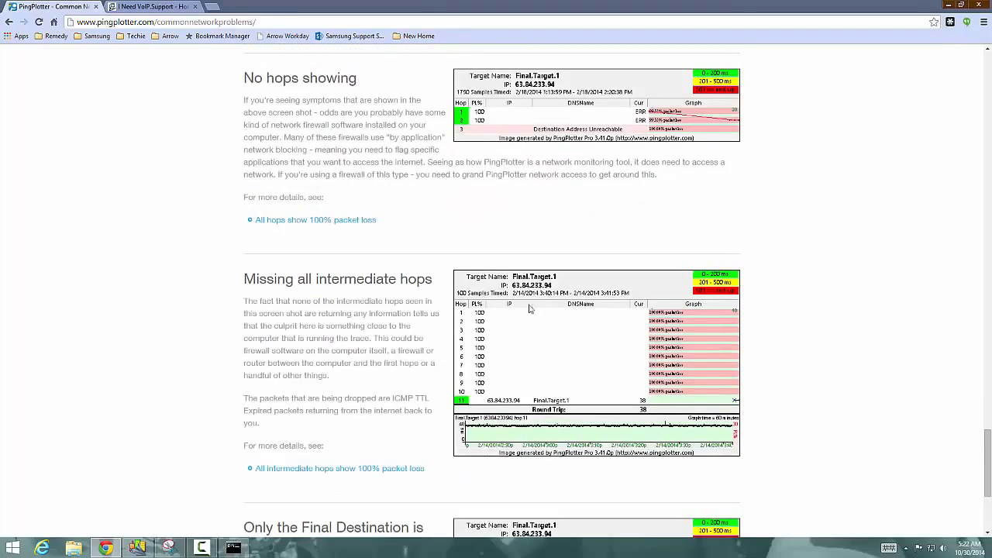
pyautogui.scroll(-5, 403, 335)
pyautogui.scroll(20, 404, 336)
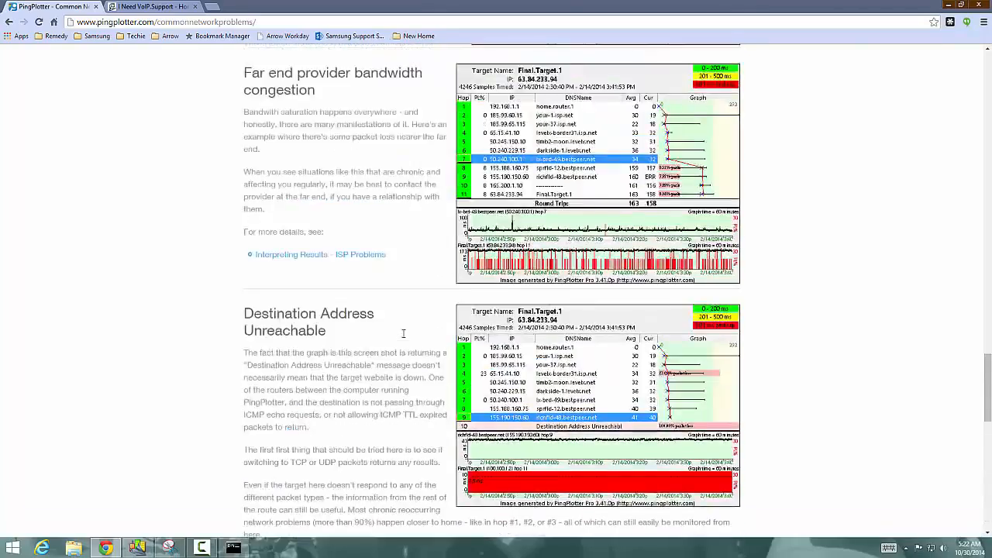
pyautogui.scroll(20, 402, 337)
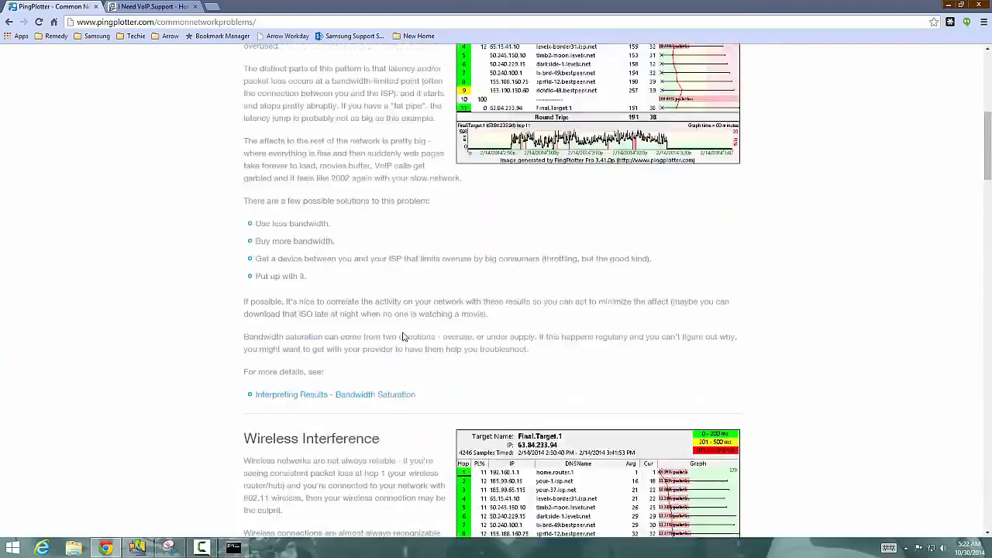
pyautogui.scroll(2, 403, 338)
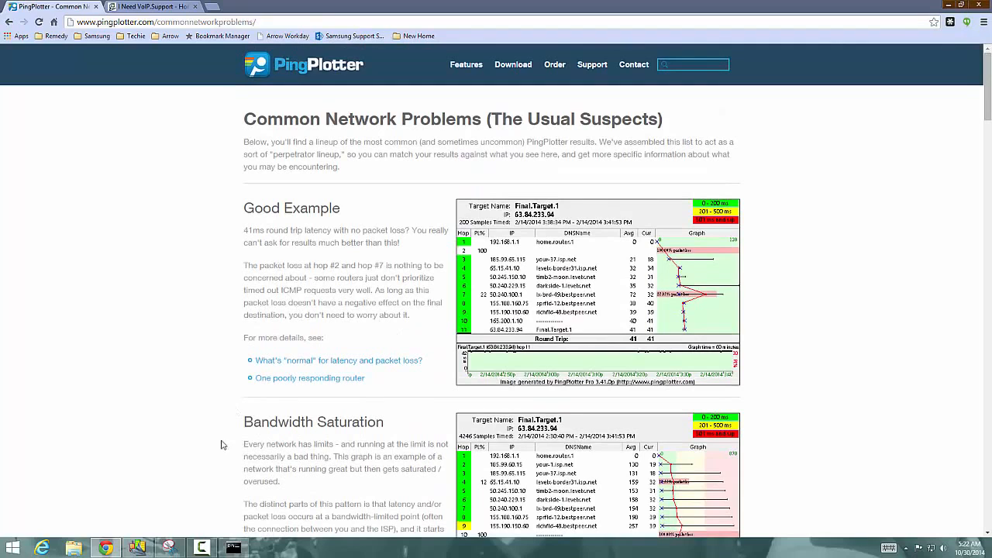
# - Switch to PingPlotter, compare the ineedvoip.support trace with the Snipping Tool's delay, jitter and packet-loss guidelines, and select hop 9
pyautogui.click(158, 551)
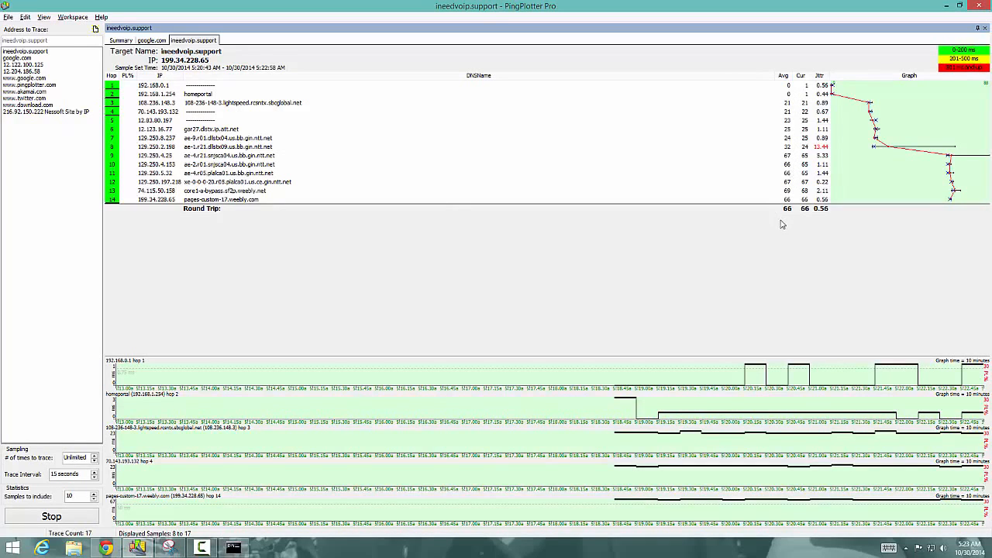
pyautogui.click(169, 547)
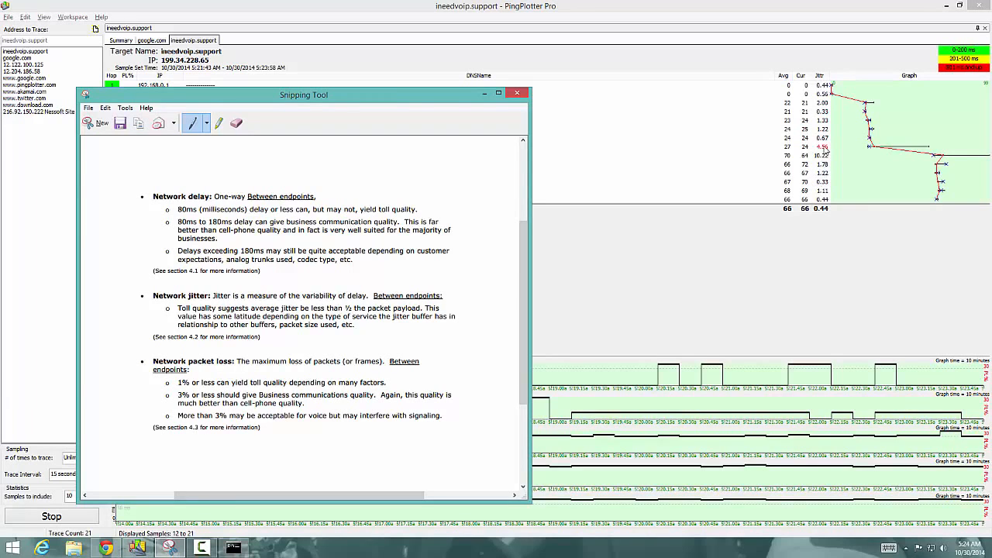
pyautogui.click(482, 93)
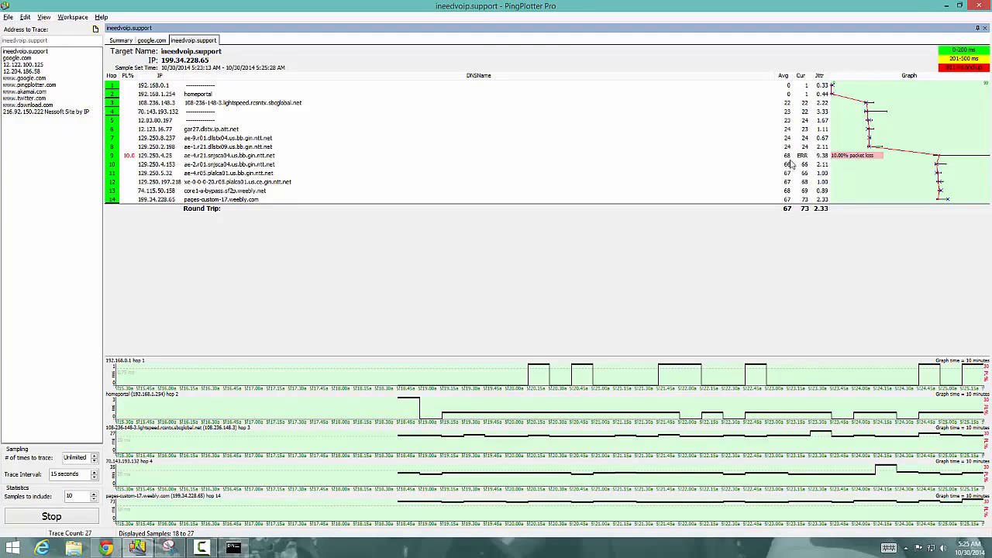
pyautogui.click(786, 159)
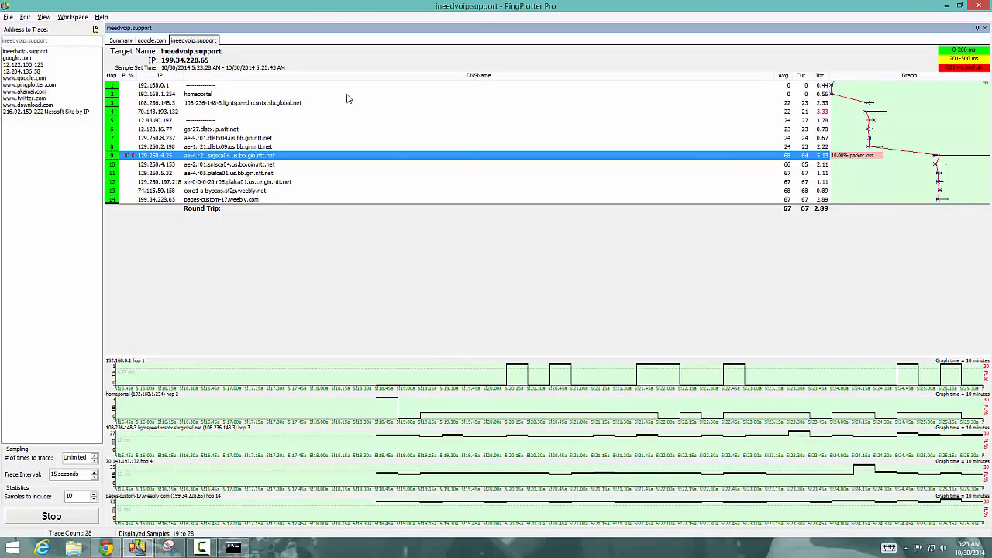
# - Look over the sample set, image and text export options, and briefly bring the Snipping Tool guidelines back up
pyautogui.click(9, 18)
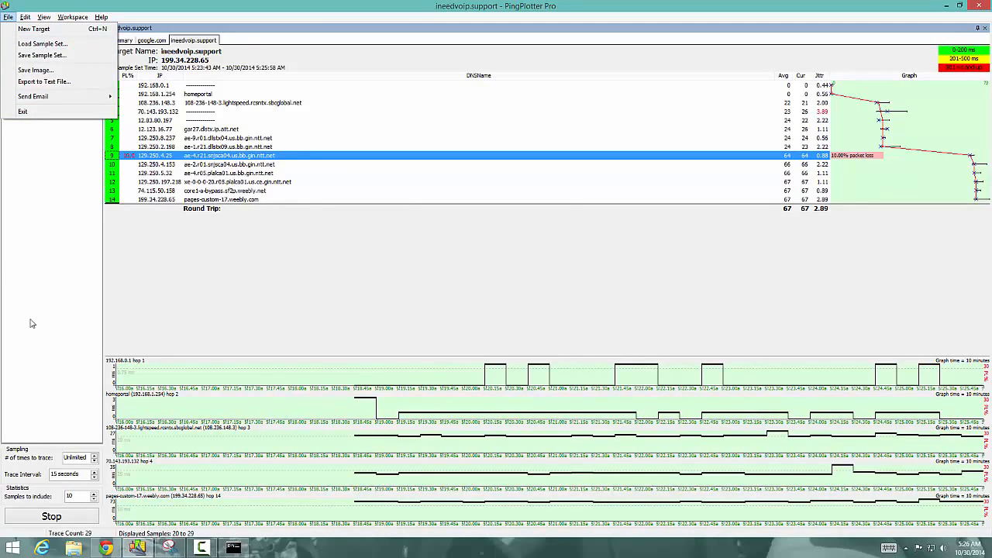
pyautogui.click(169, 547)
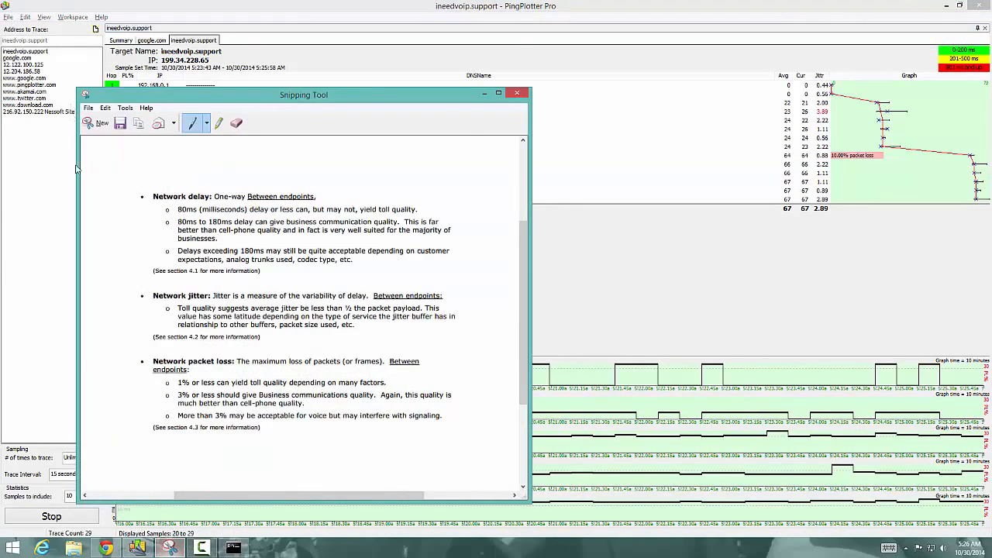
pyautogui.click(483, 93)
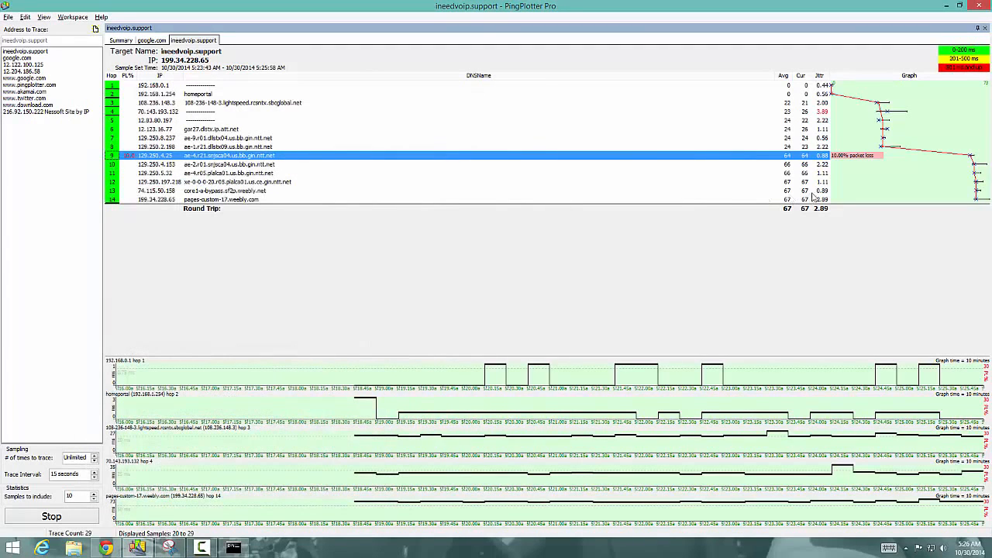
# - Look over the view options, including the starting hops under Ignore First Hop(s), and the workspace and file options without changing anything
pyautogui.click(45, 17)
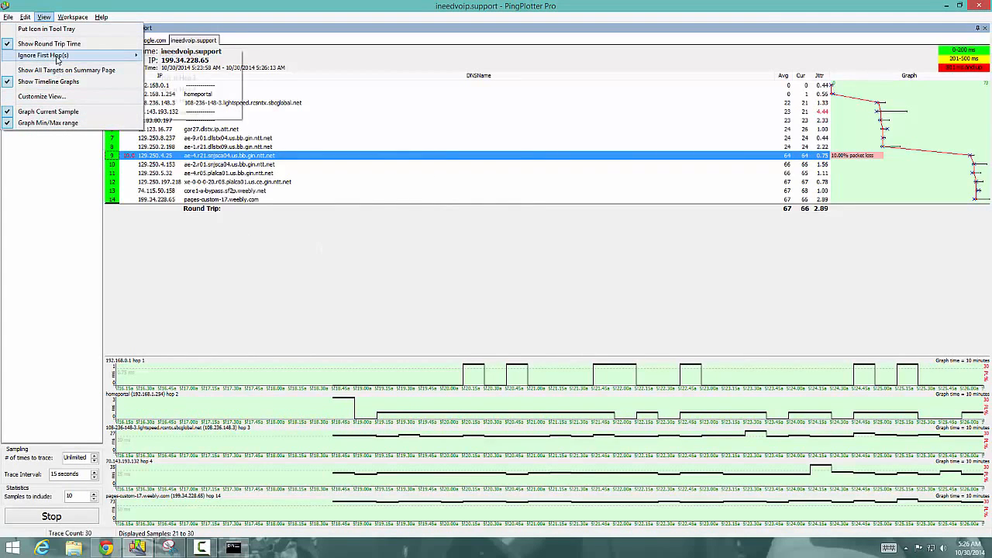
pyautogui.moveTo(56, 59)
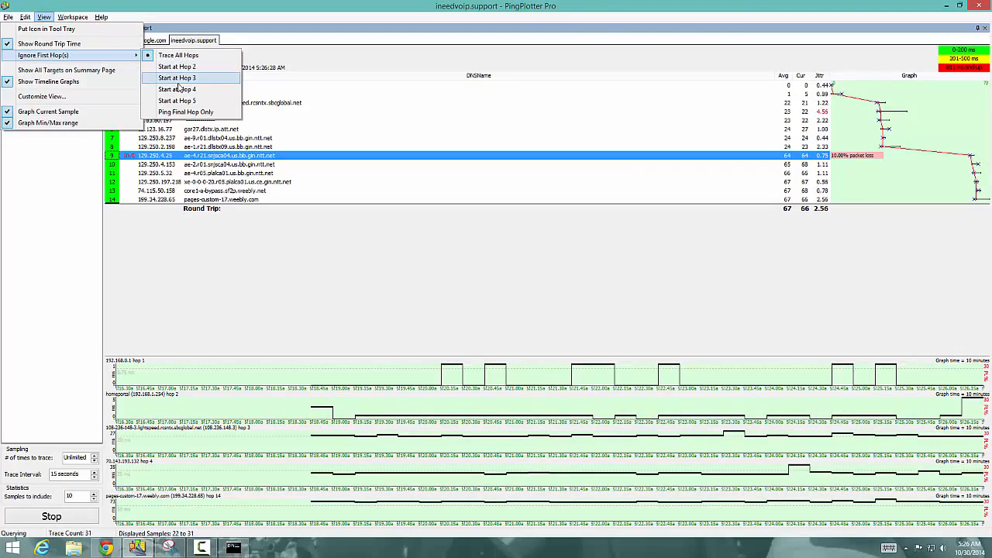
pyautogui.click(398, 258)
pyautogui.click(71, 18)
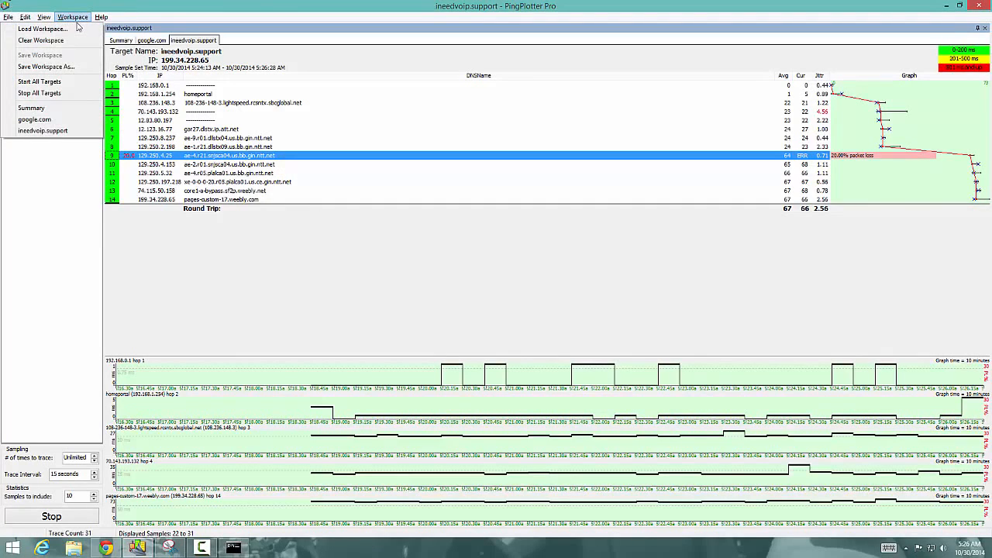
pyautogui.click(278, 279)
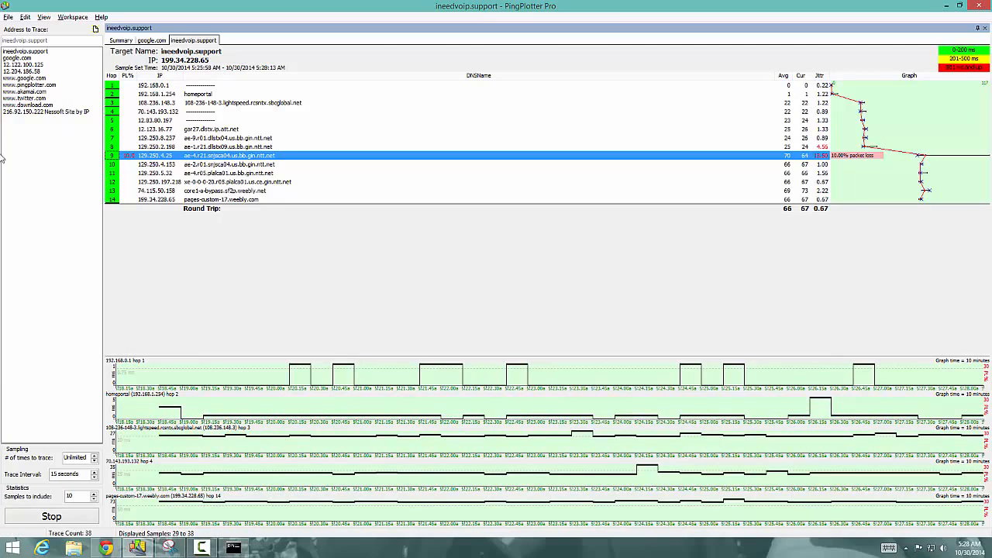
pyautogui.click(8, 17)
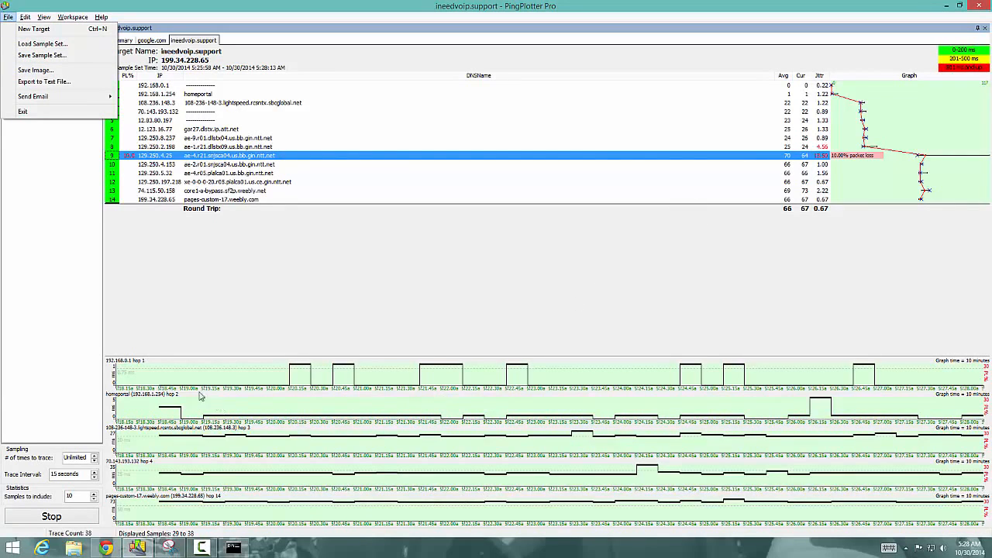
pyautogui.click(191, 377)
# - Try a 7-day range on the timeline graphs, and set their time range to 30 minutes
pyautogui.rightClick(189, 376)
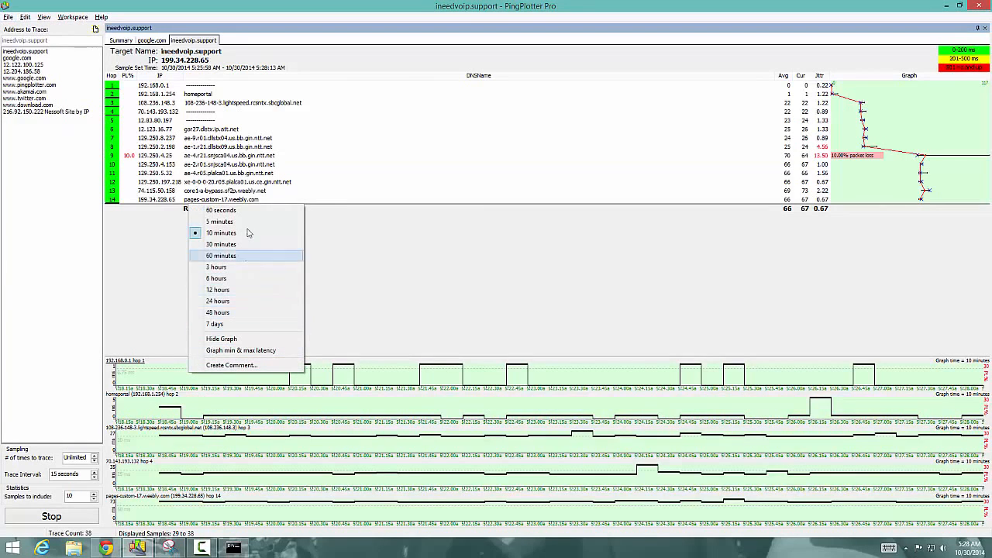
pyautogui.click(217, 324)
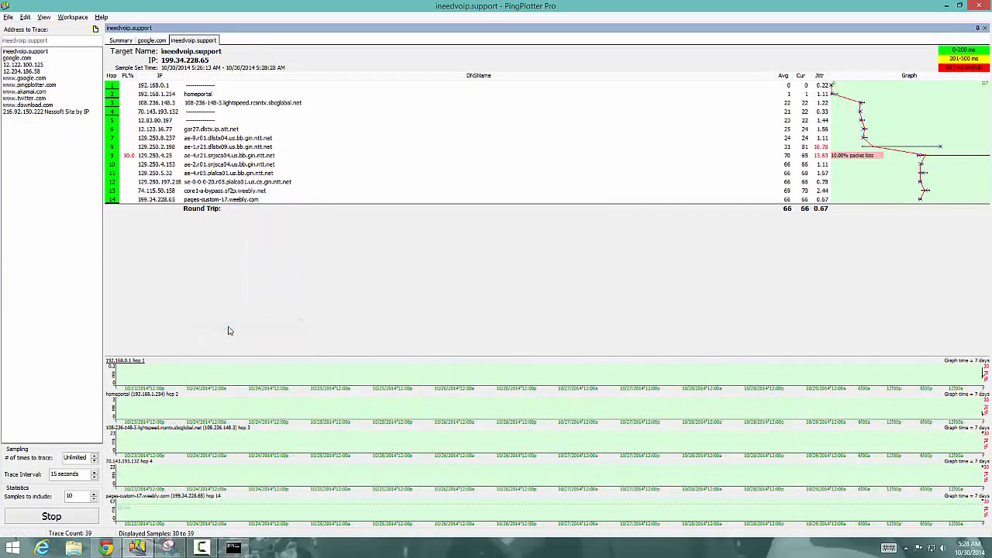
pyautogui.rightClick(225, 371)
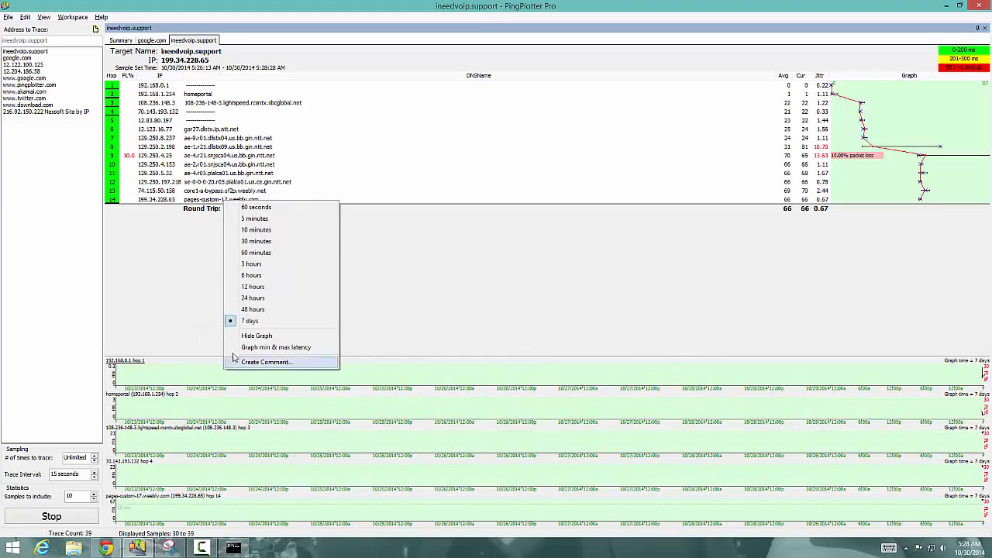
pyautogui.click(248, 241)
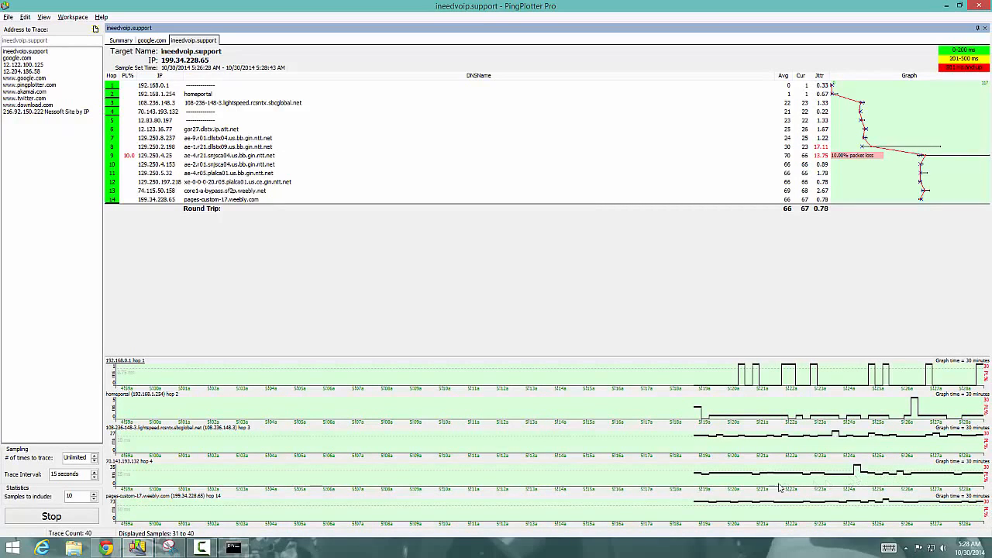
# - Examine the hop timeline graphs and select hop 8 in the ineedvoip.support trace to inspect its jitter
pyautogui.moveTo(716, 488)
pyautogui.moveTo(242, 409)
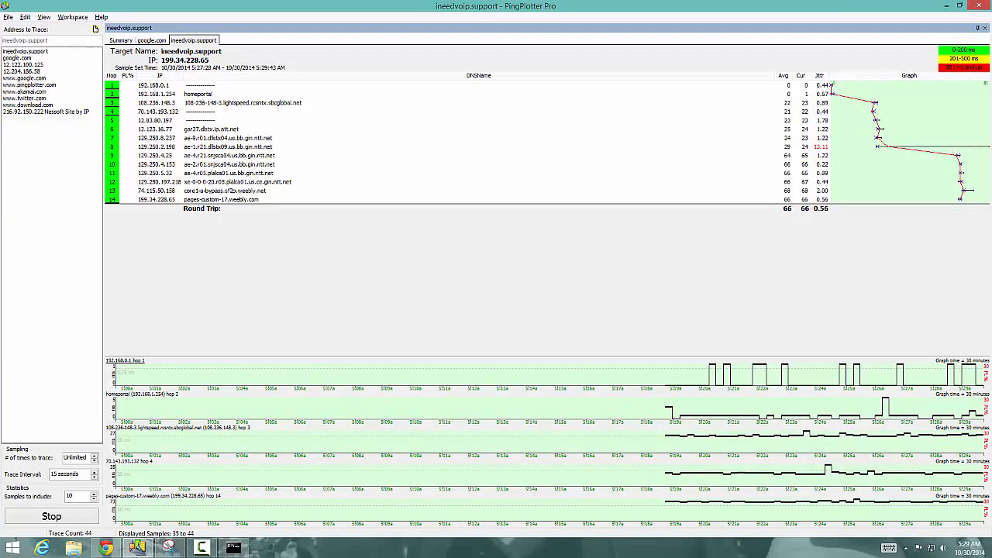
pyautogui.click(806, 152)
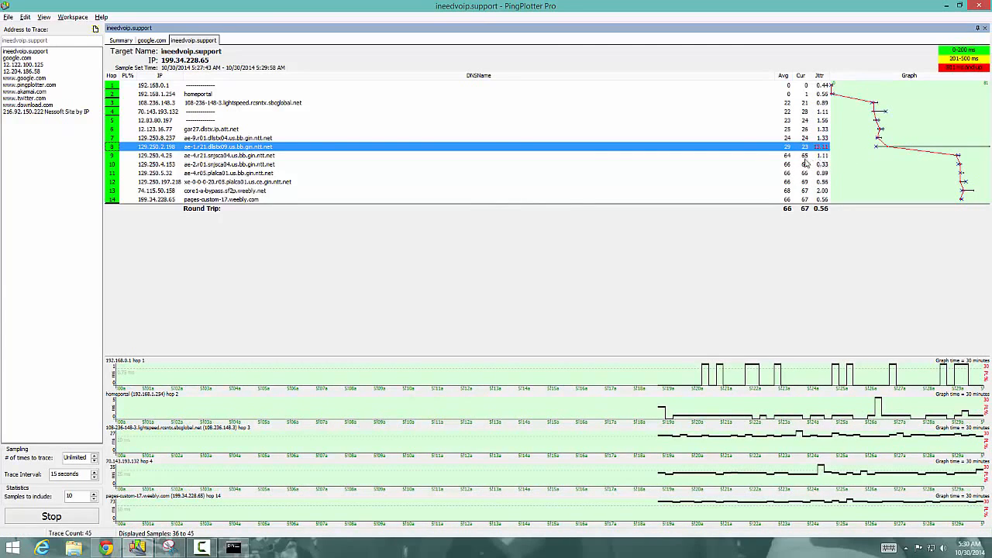
# - Look over the workspace and help options, and briefly bring up the Common Network Problems page in Chrome before returning to PingPlotter
pyautogui.click(71, 16)
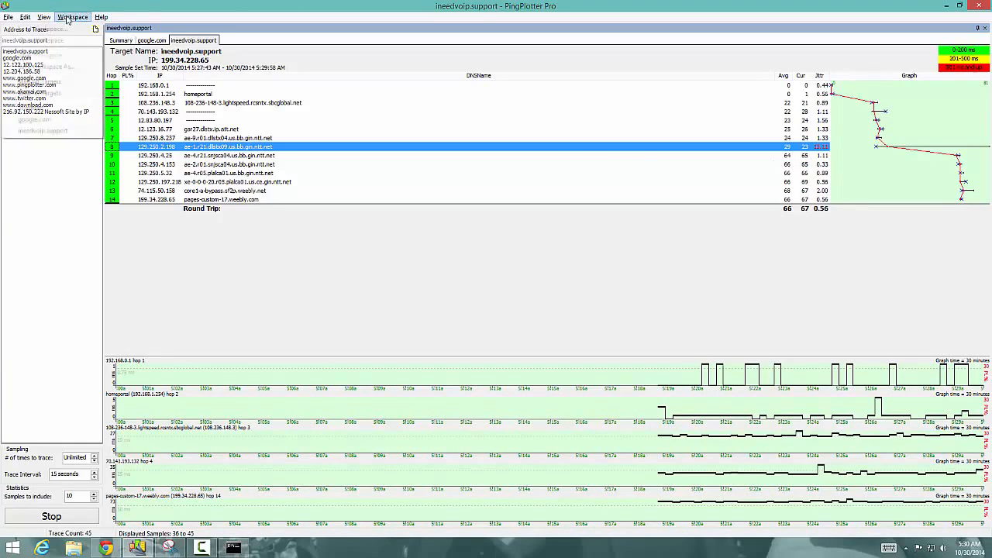
pyautogui.moveTo(101, 17)
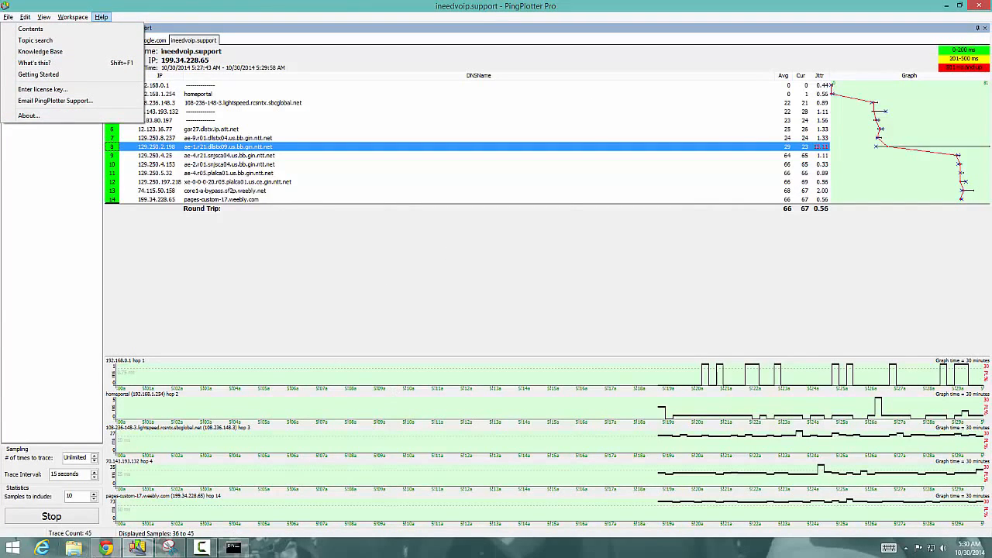
pyautogui.click(106, 547)
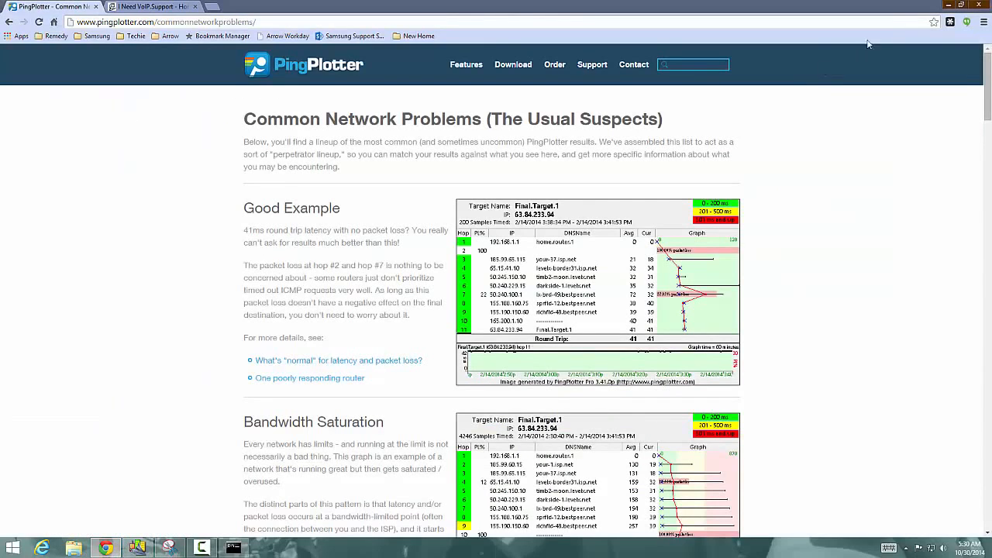
pyautogui.click(946, 7)
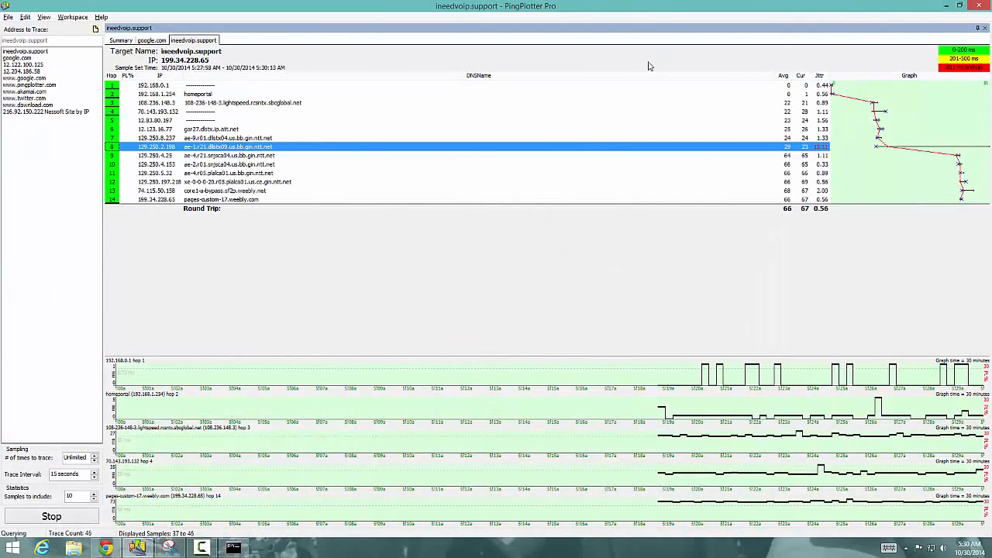